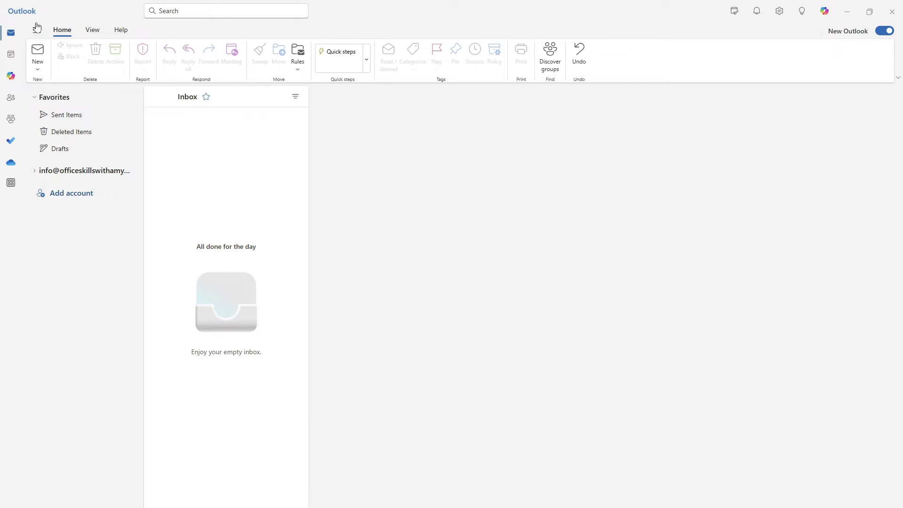
# Launch Bookings from Outlook's app list to show the personal 30- and 15-minute meeting types
pyautogui.click(11, 183)
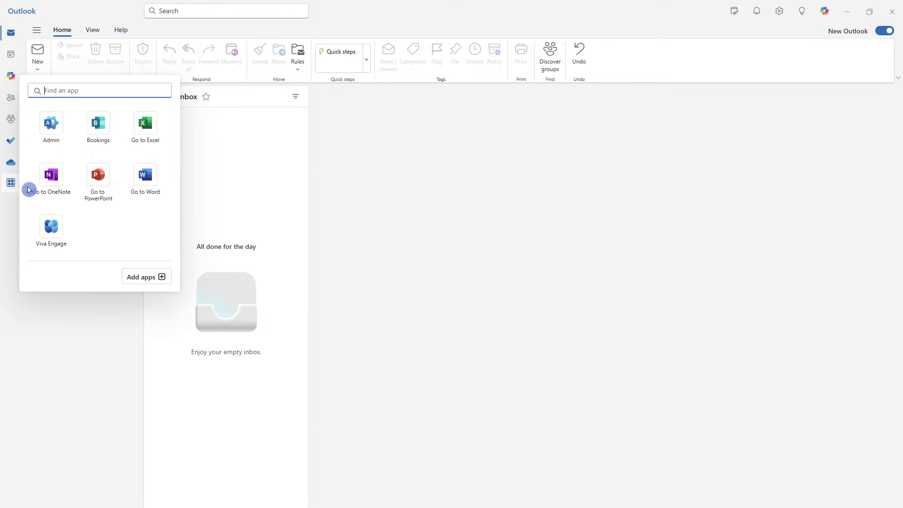
pyautogui.click(104, 126)
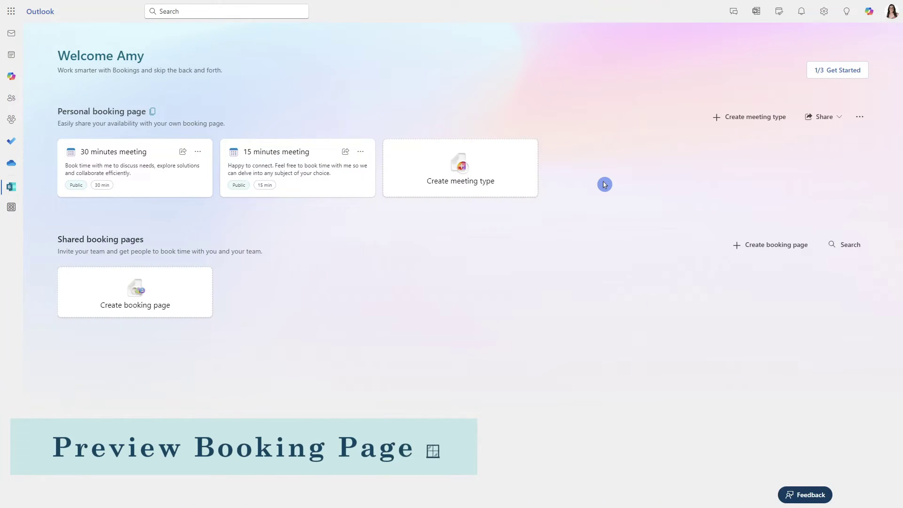
# Copy the booking page link and trial-book a 15-minute meeting for May 30, 1:45 PM without confirming
pyautogui.click(842, 117)
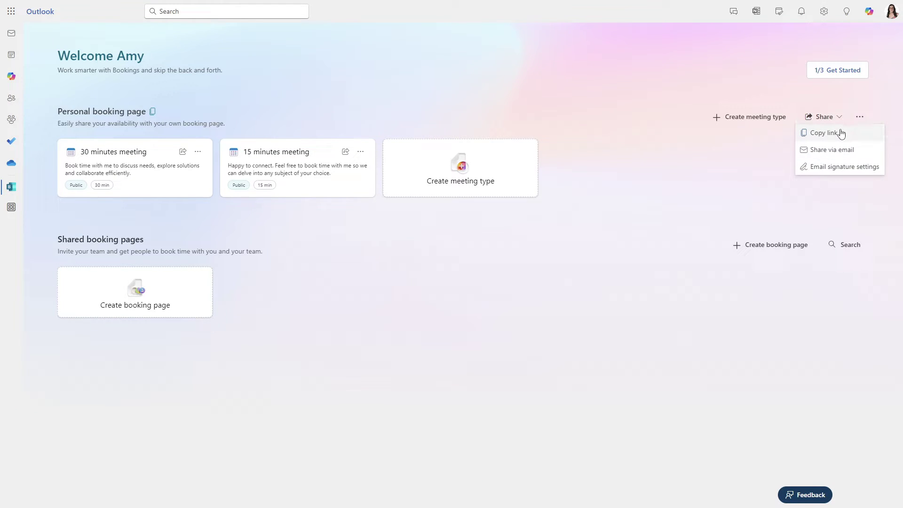
pyautogui.click(841, 133)
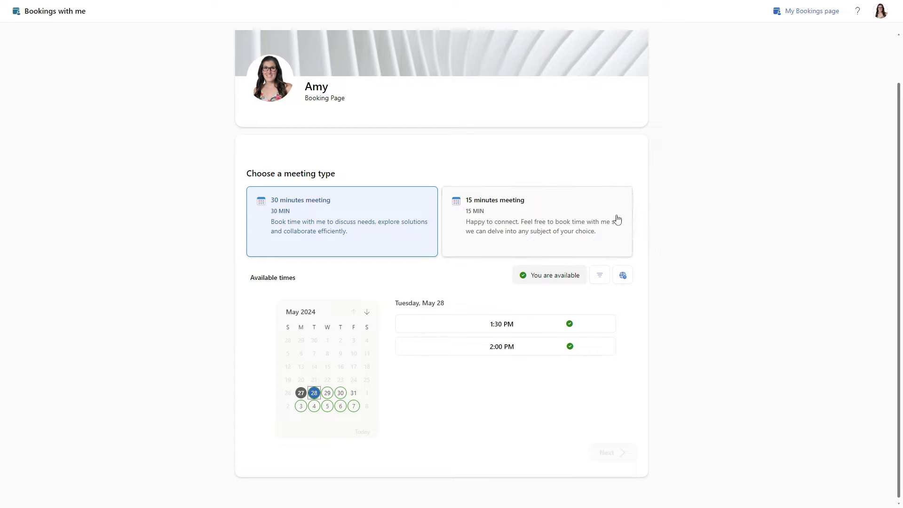
pyautogui.click(603, 206)
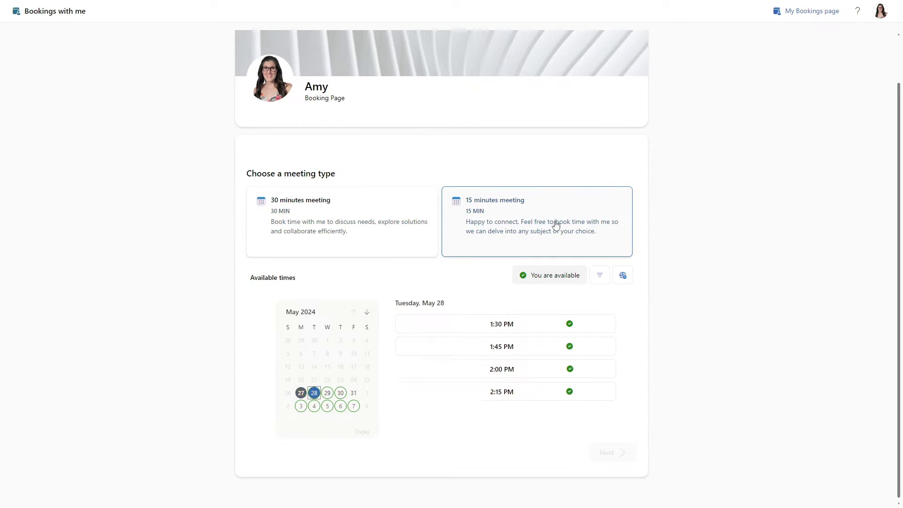
pyautogui.click(341, 395)
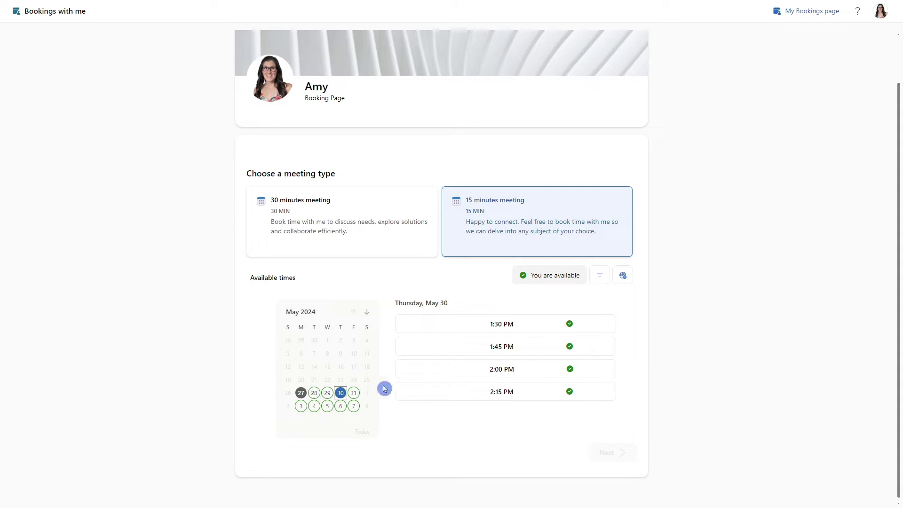
pyautogui.click(452, 347)
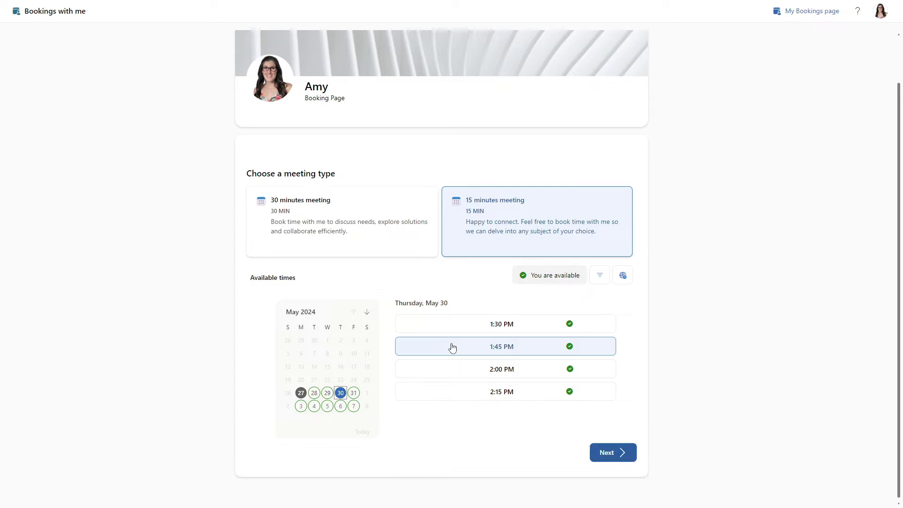
pyautogui.click(598, 453)
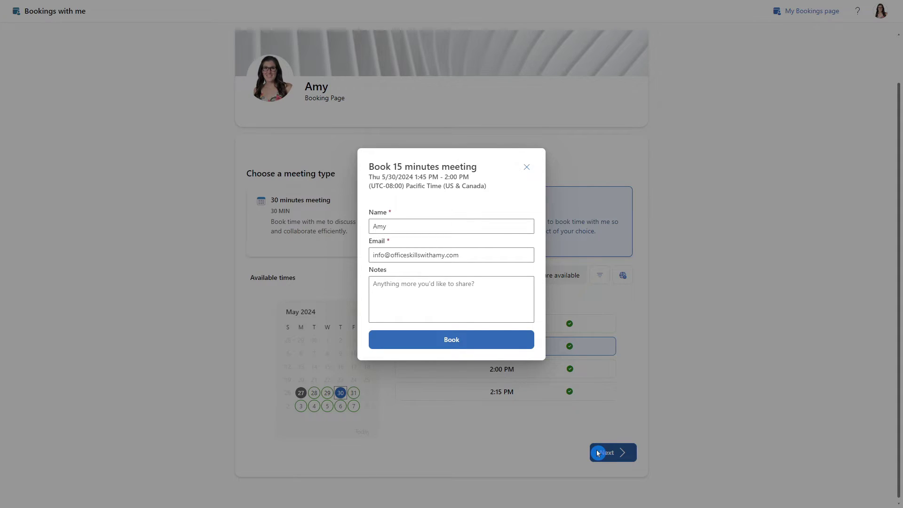
pyautogui.click(527, 167)
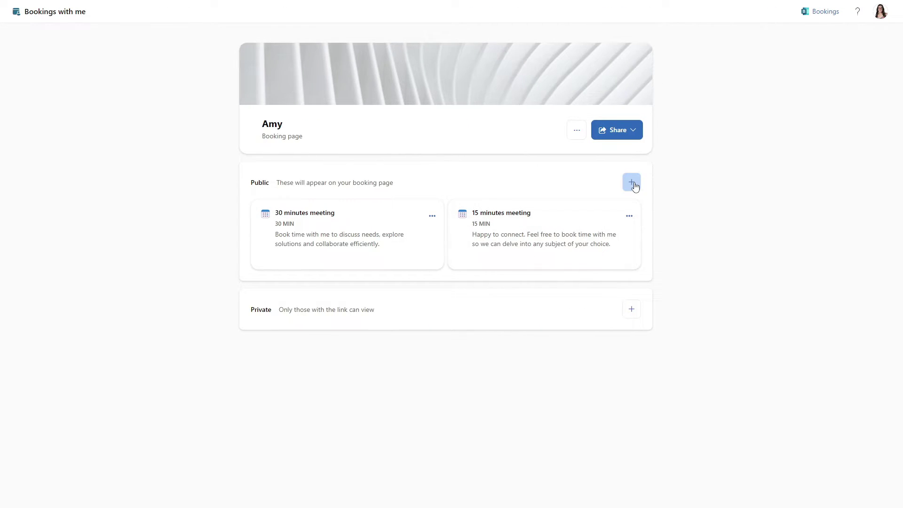
# Add a new public meeting type titled '1 hr: Virtual Dog Training 1-2-1 Session $100'
pyautogui.click(633, 184)
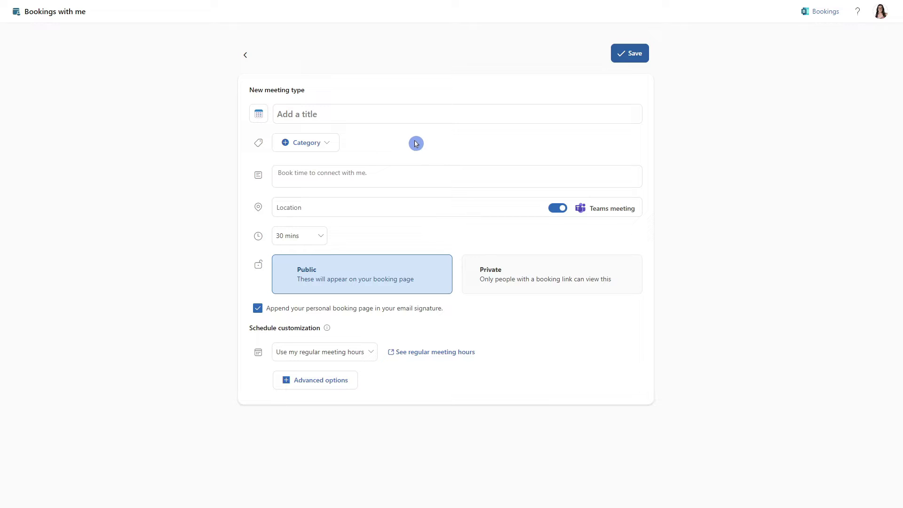
pyautogui.click(413, 115)
pyautogui.hotkey('ctrl', 'v')
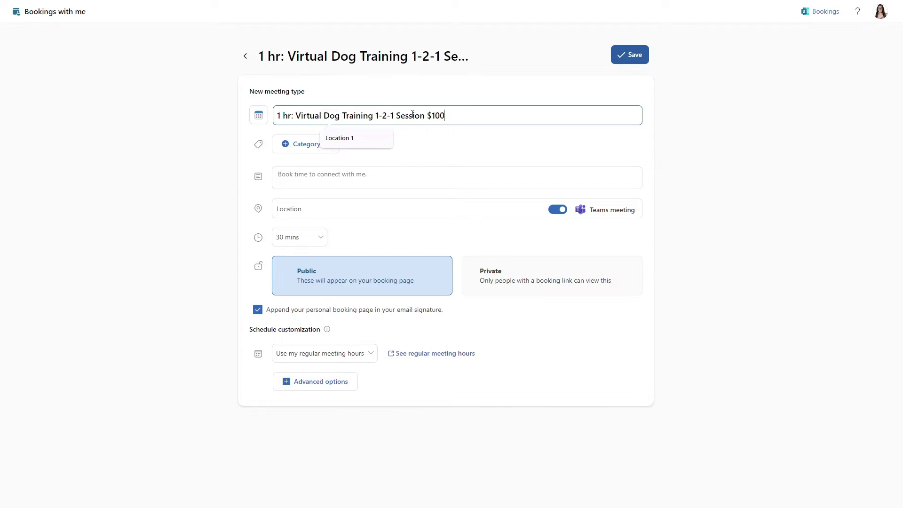
pyautogui.click(413, 148)
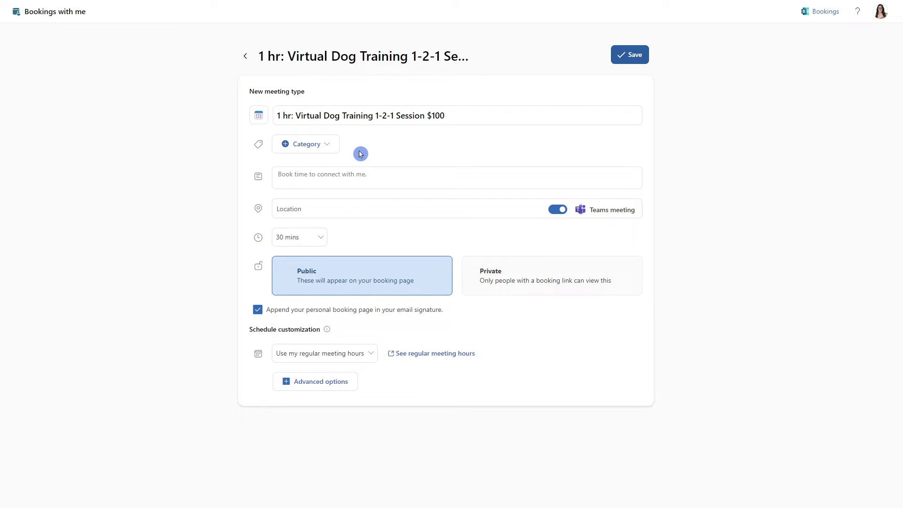
# Create a dark teal category '1 hr Virtual Session' and assign it to the meeting type
pyautogui.click(329, 147)
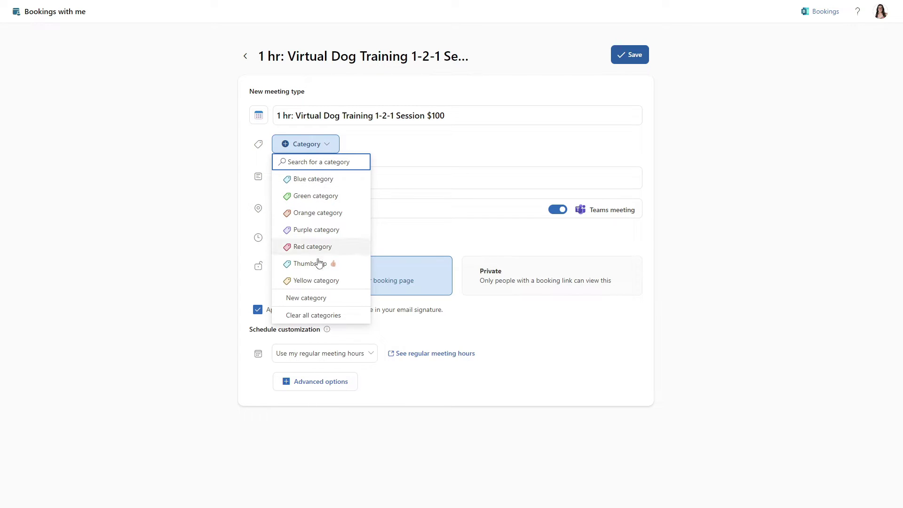
pyautogui.click(321, 299)
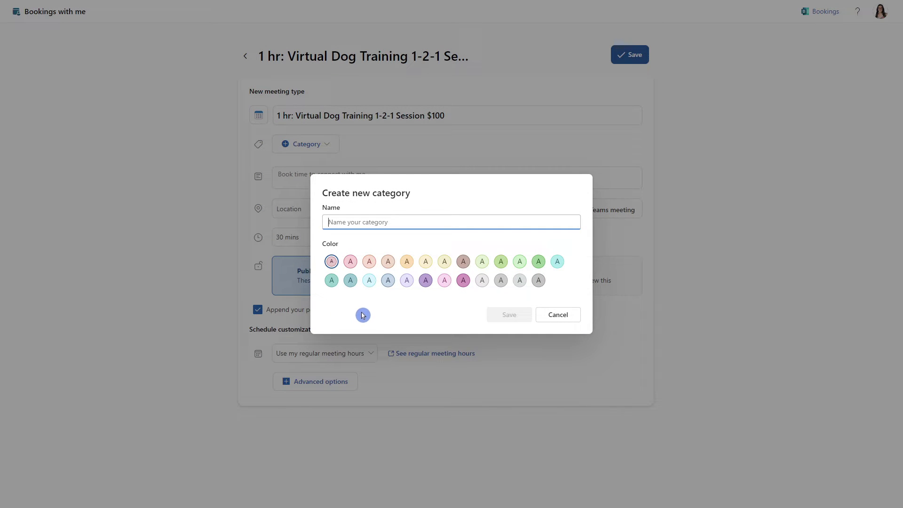
pyautogui.write('1 hr Virtual Session')
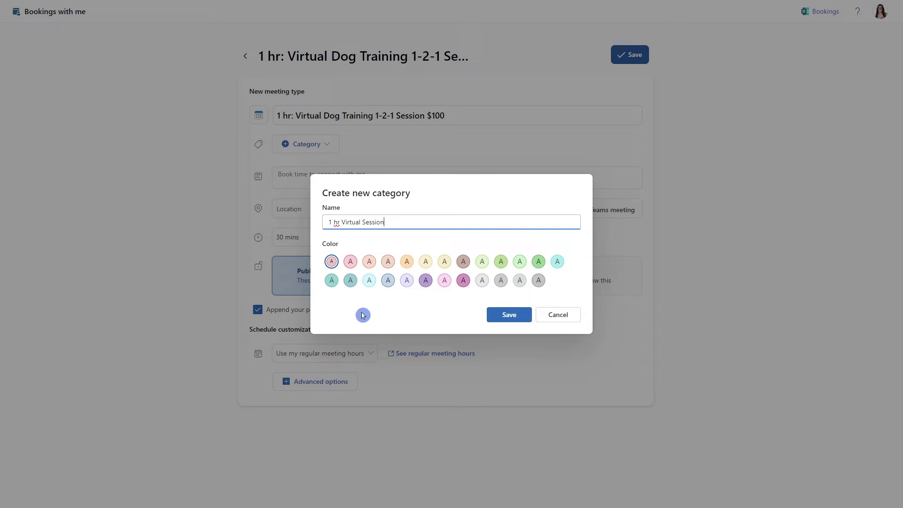
pyautogui.click(332, 281)
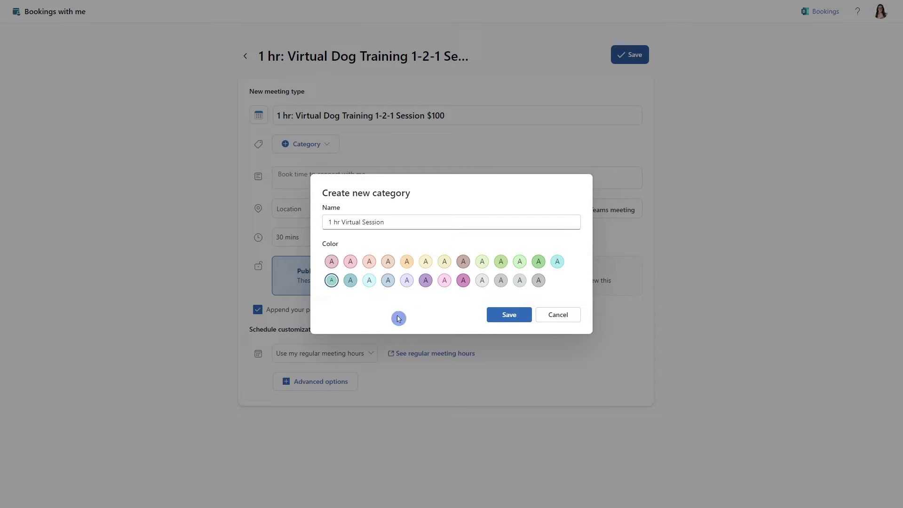
pyautogui.click(510, 315)
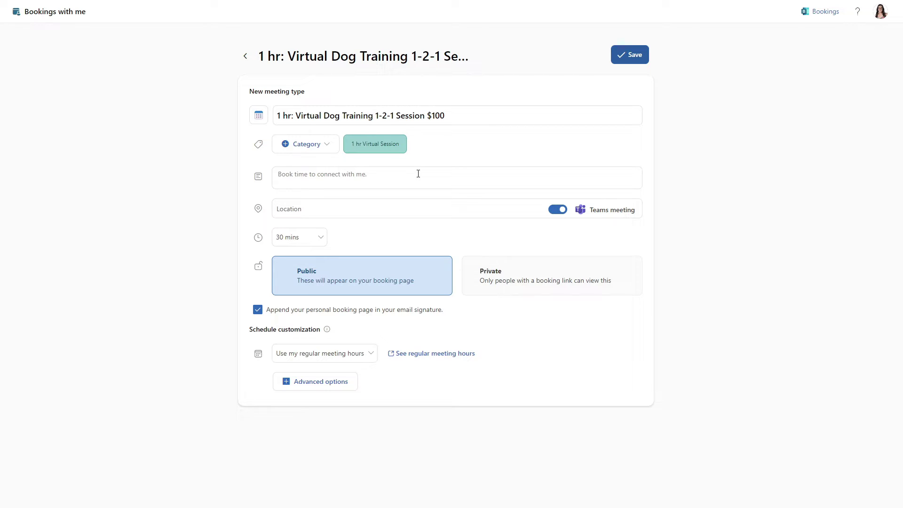
# Paste the 1-hour virtual dog training description with its 48-hour refund rule, then select $100 in the title
pyautogui.click(419, 174)
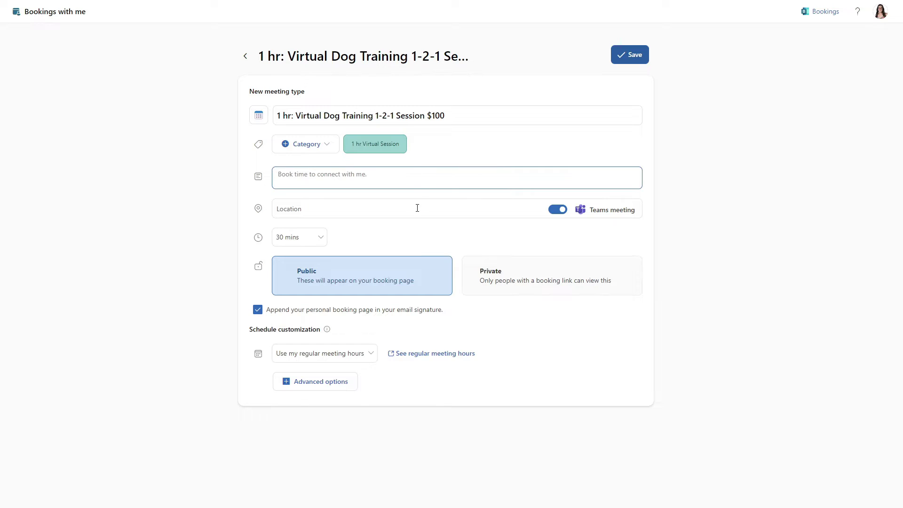
pyautogui.hotkey('ctrl', 'v')
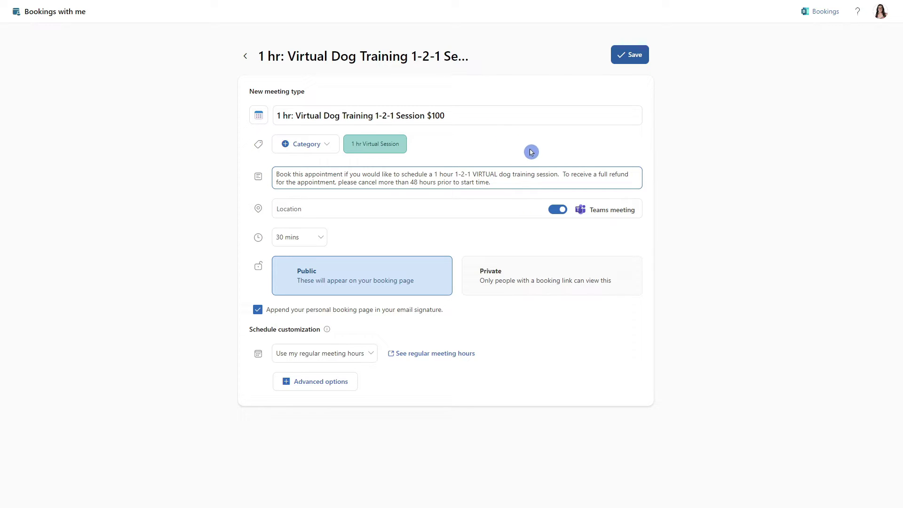
pyautogui.click(444, 116)
pyautogui.moveTo(444, 116)
pyautogui.mouseDown()
pyautogui.moveTo(420, 116)
pyautogui.moveTo(428, 116)
pyautogui.mouseUp()
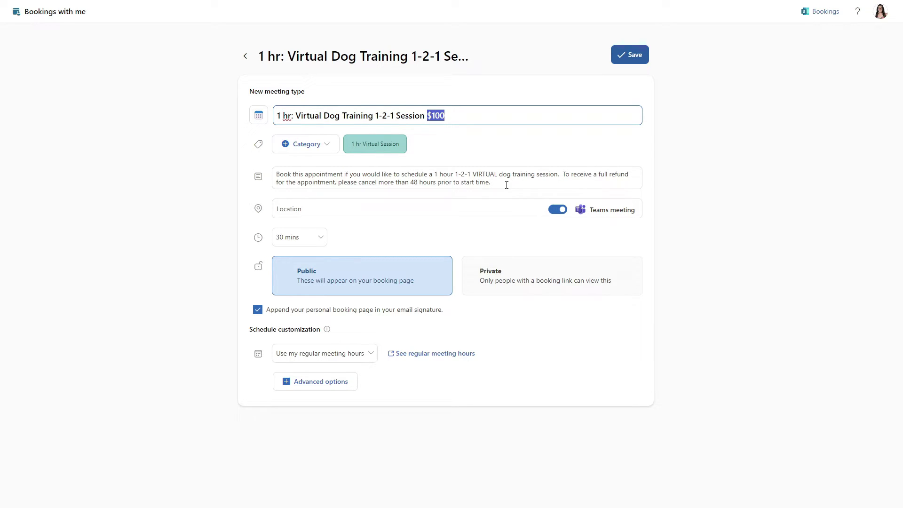
pyautogui.click(504, 302)
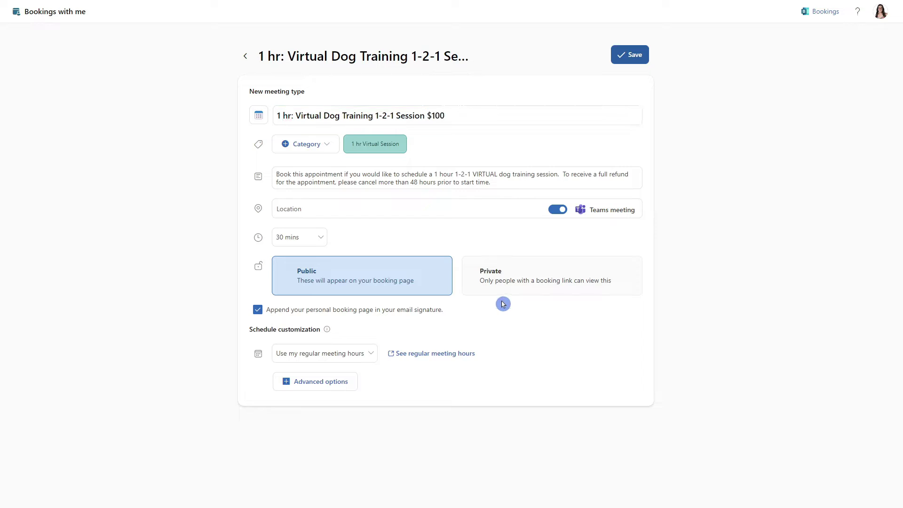
pyautogui.click(436, 216)
# Change the meeting duration from the default 30 mins to 1 hr
pyautogui.click(561, 219)
pyautogui.click(322, 239)
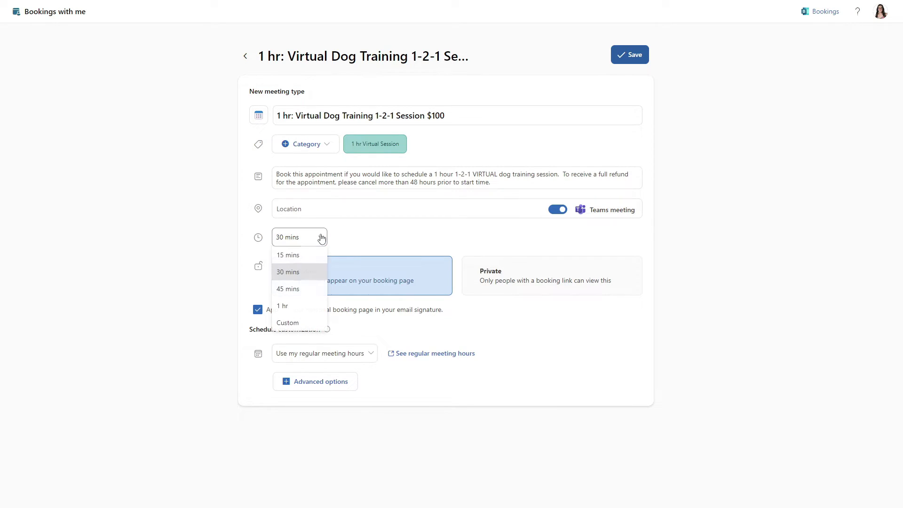
pyautogui.click(309, 324)
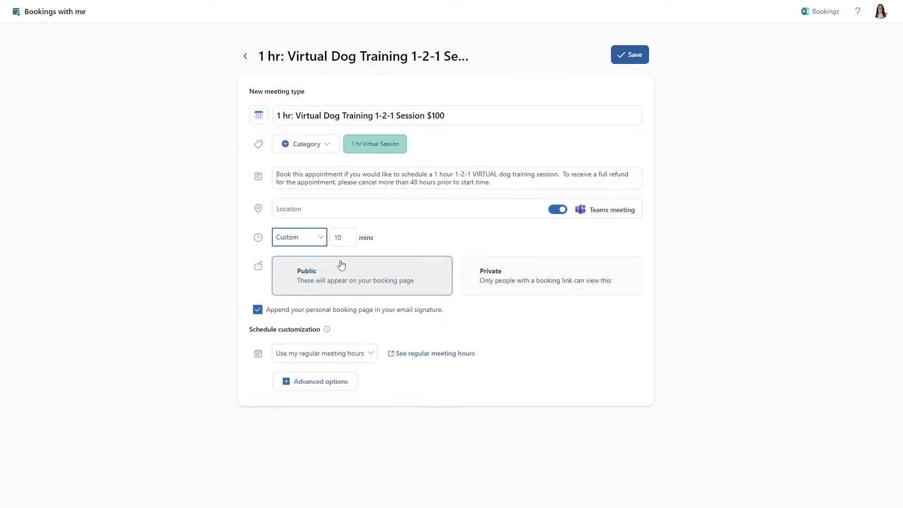
pyautogui.click(349, 231)
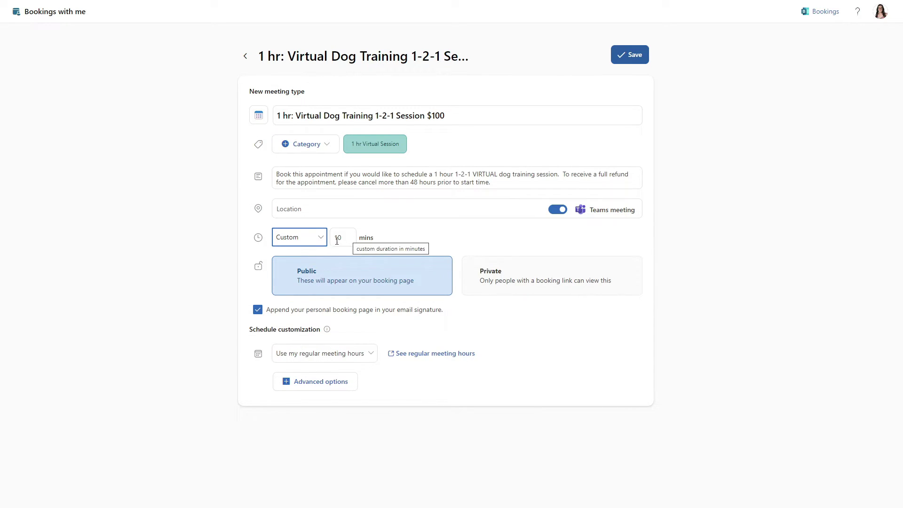
pyautogui.click(320, 240)
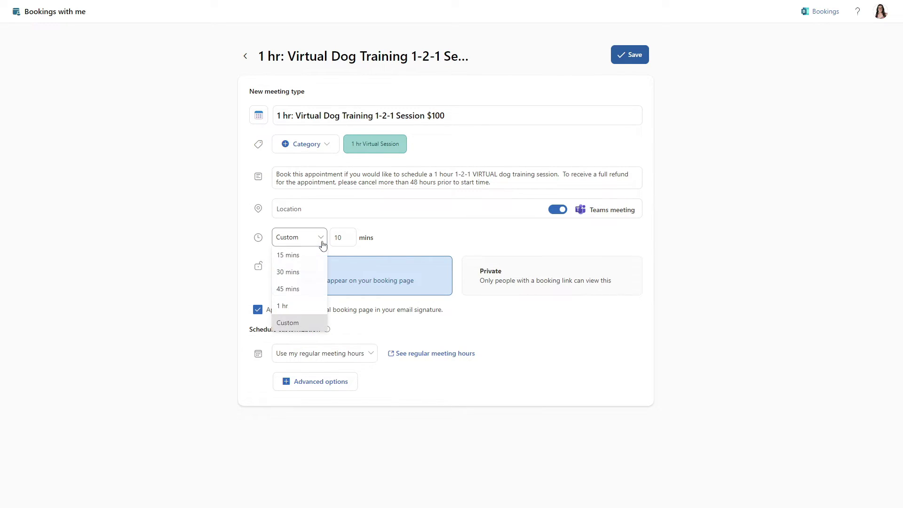
pyautogui.click(299, 305)
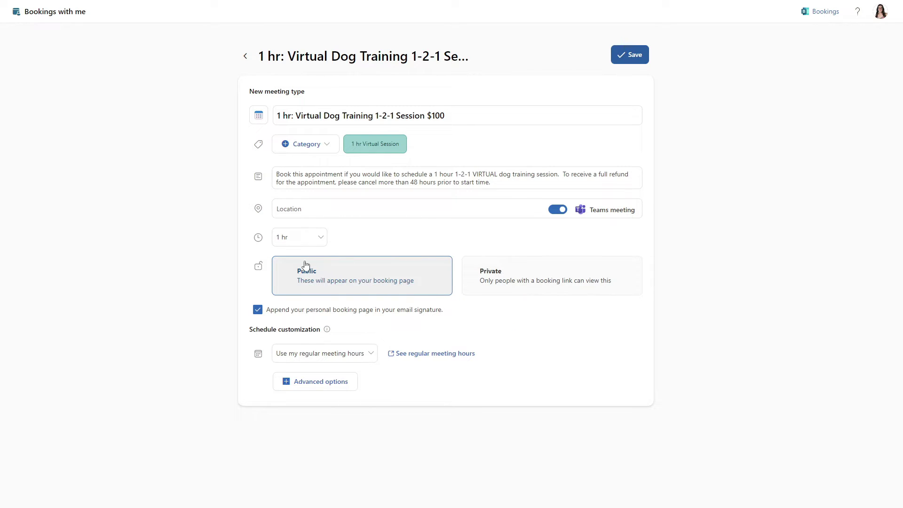
# Save the Virtual Dog Training meeting type, copy its own booking link, and reopen it for editing
pyautogui.click(376, 291)
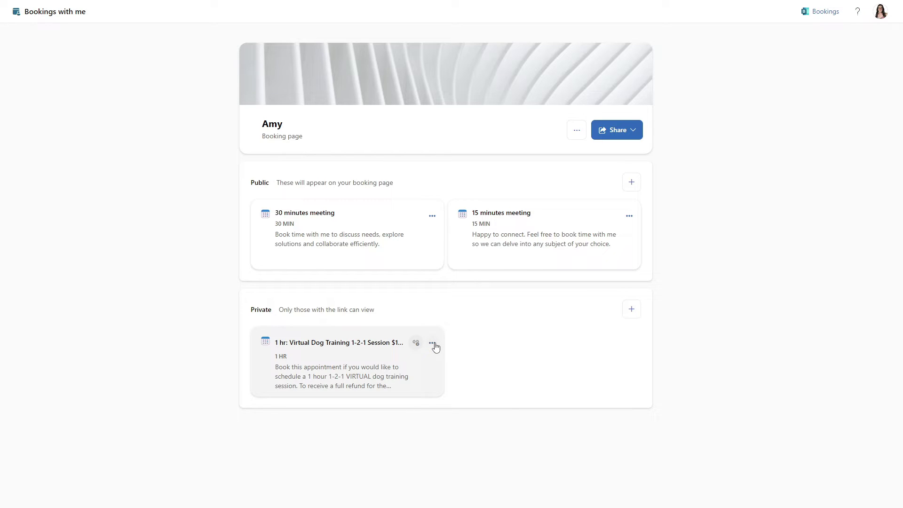
pyautogui.click(432, 344)
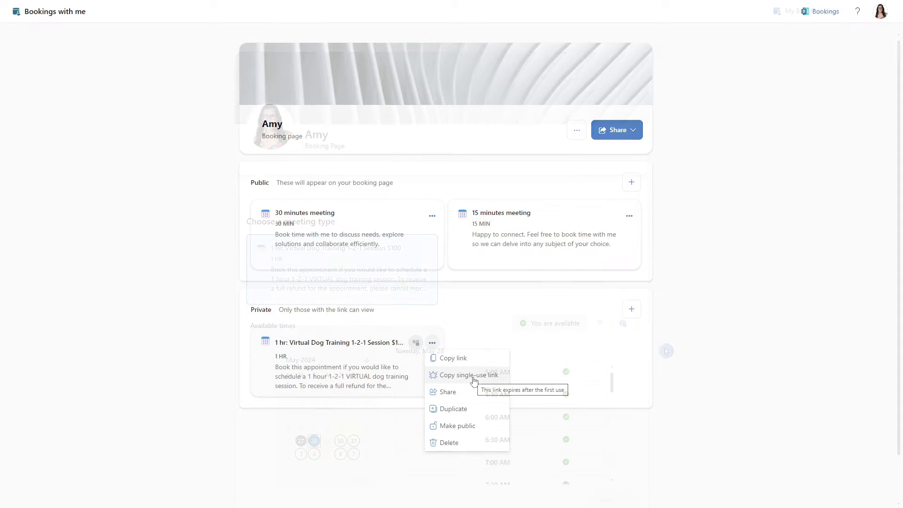
pyautogui.click(667, 351)
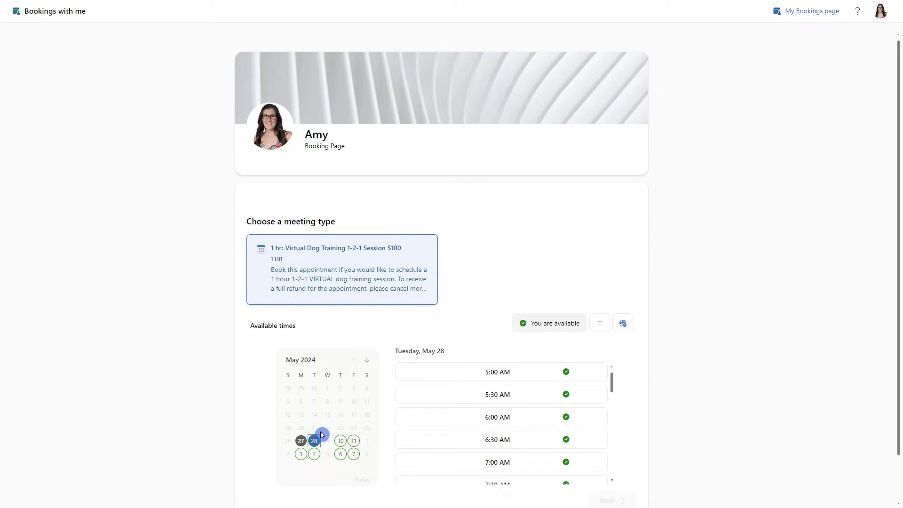
pyautogui.click(421, 256)
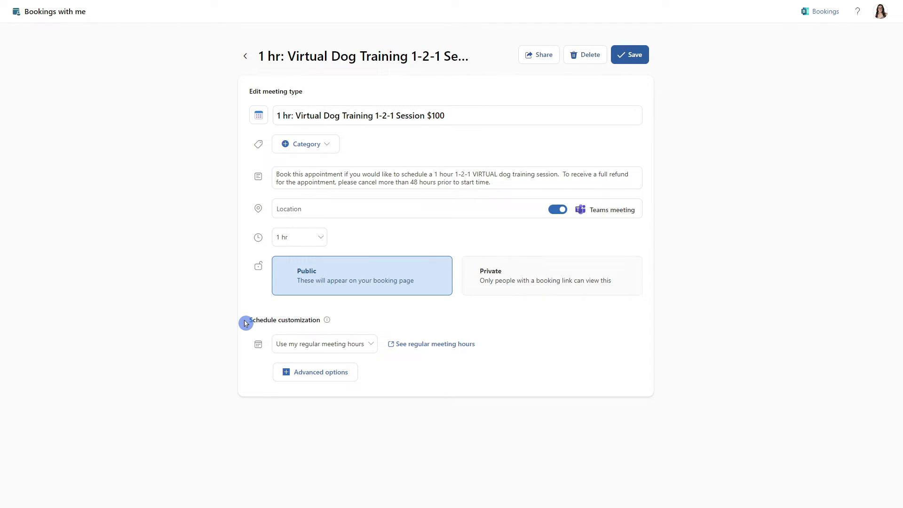
# Review the schedule hours choices, leaving the meeting type on regular meeting hours for now
pyautogui.click(373, 347)
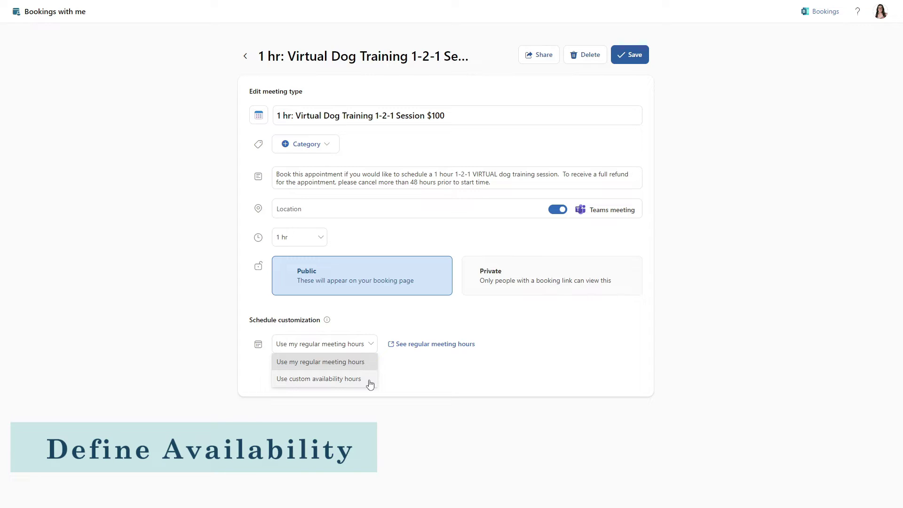
pyautogui.click(392, 379)
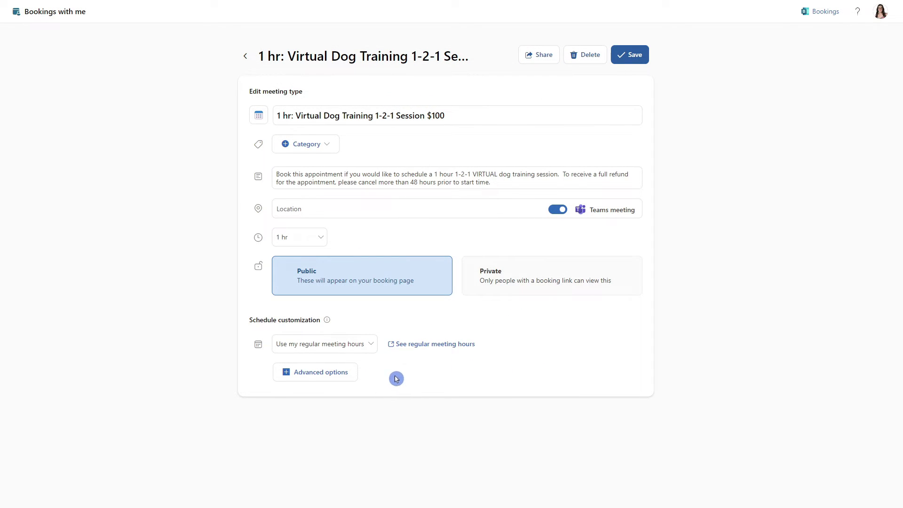
pyautogui.click(375, 346)
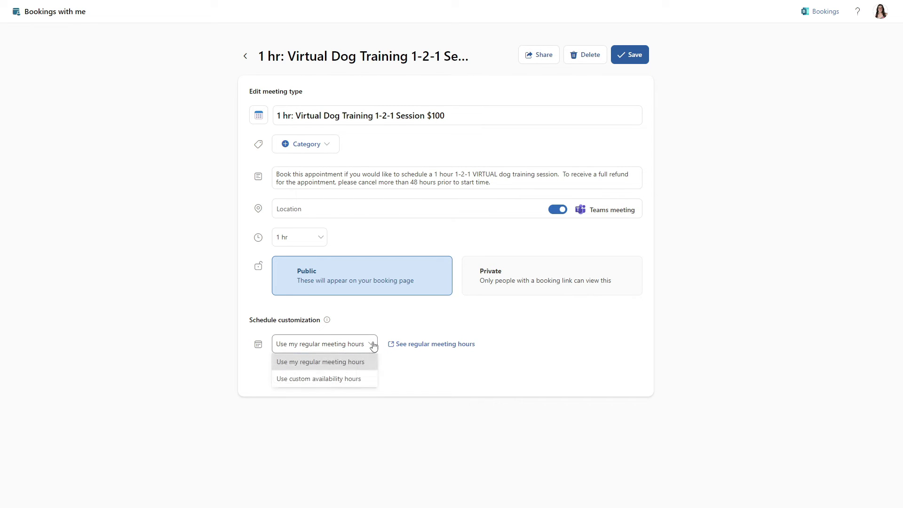
# Switch to custom availability hours and enable the 'Only during the following date range' restriction
pyautogui.click(367, 380)
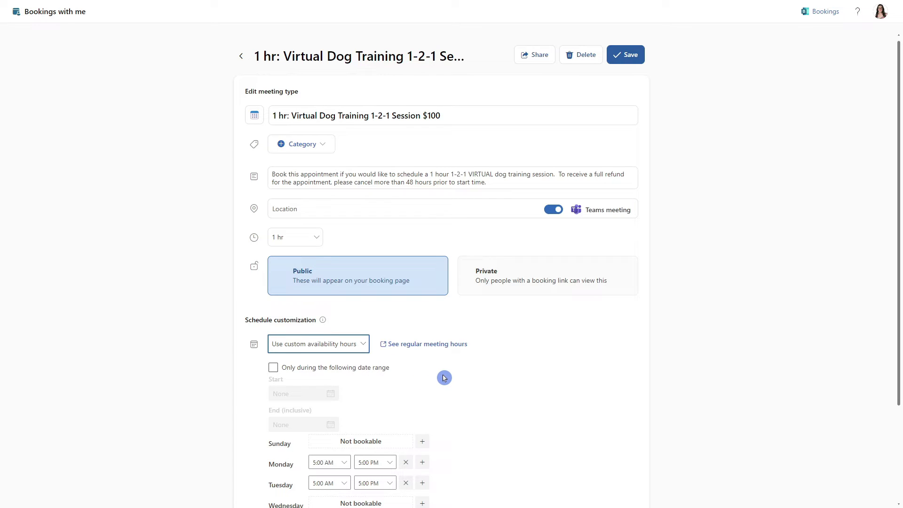
pyautogui.scroll(-3, 476, 374)
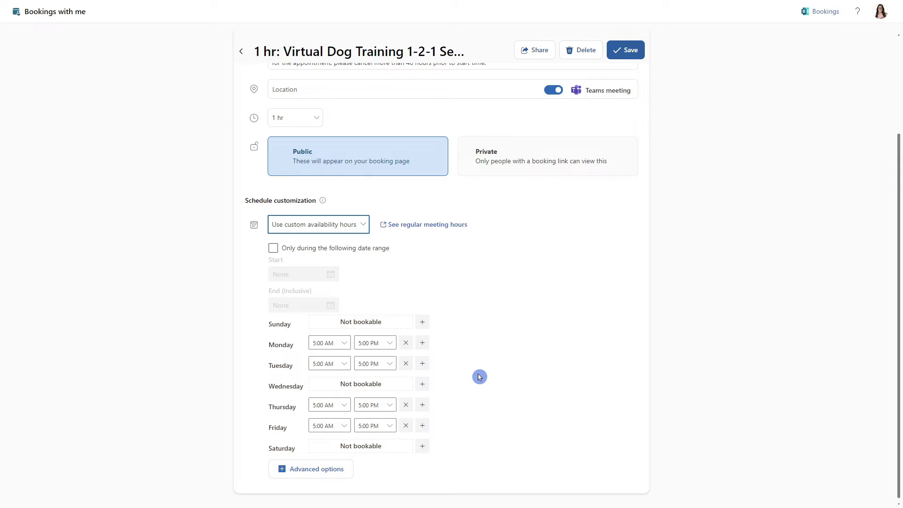
pyautogui.click(480, 377)
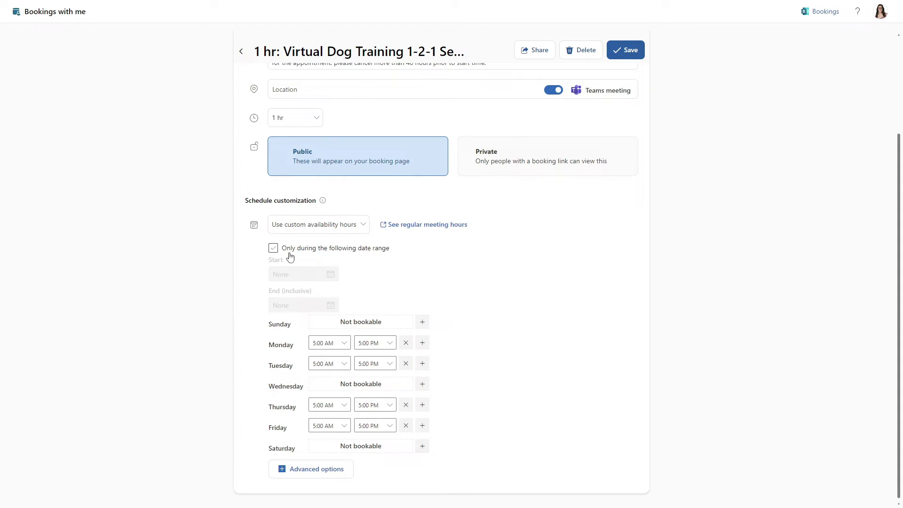
pyautogui.click(290, 250)
pyautogui.click(274, 253)
pyautogui.click(274, 250)
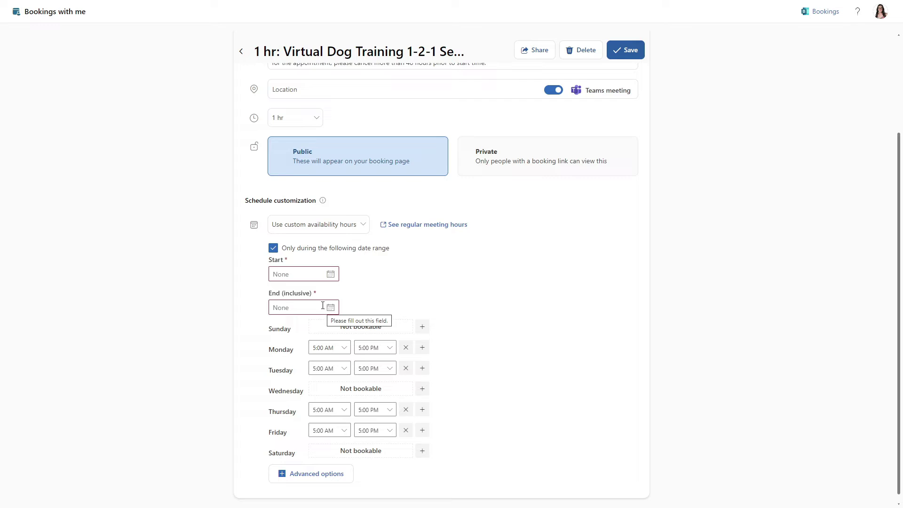
pyautogui.click(369, 312)
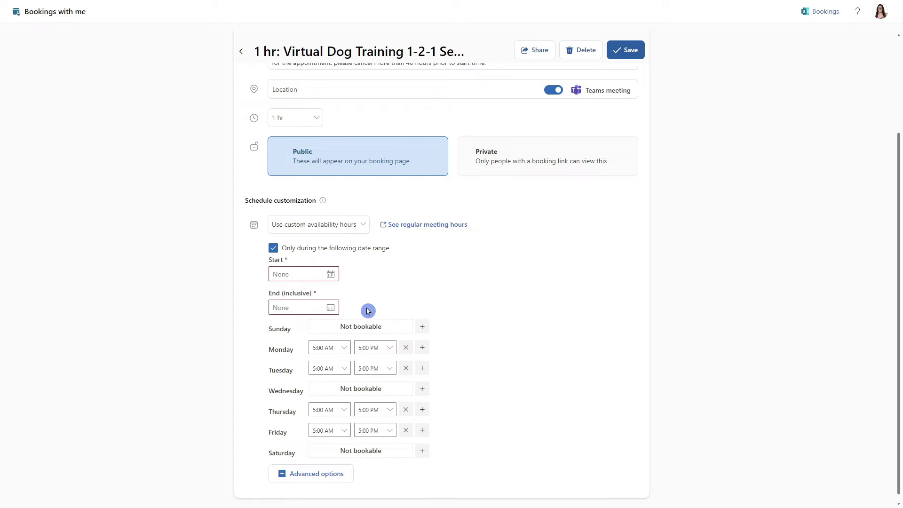
# Set the availability date range to start 5/27/2024 and end 9/15/2024
pyautogui.click(332, 277)
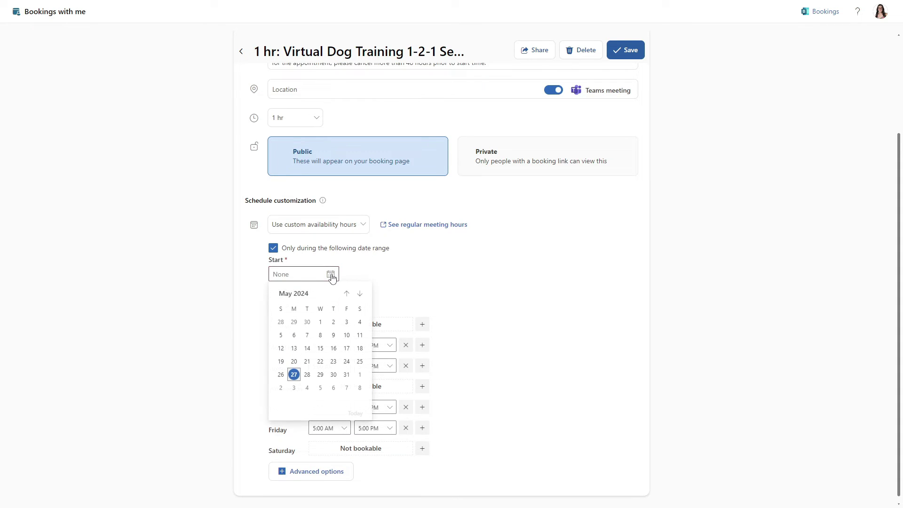
pyautogui.click(295, 378)
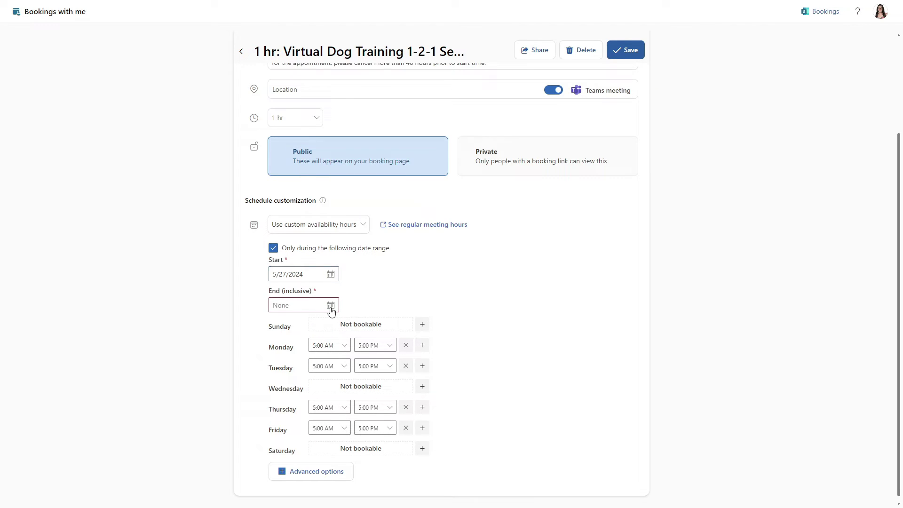
pyautogui.click(332, 311)
pyautogui.click(360, 325)
pyautogui.click(360, 324)
pyautogui.click(360, 325)
pyautogui.click(360, 324)
pyautogui.click(282, 379)
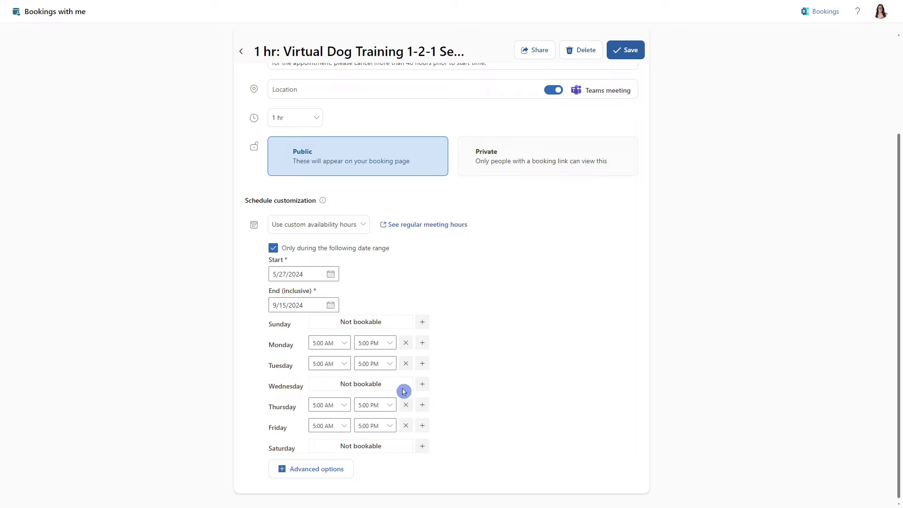
# Make Tuesday unbookable and start Monday, Thursday and Friday at 12:00 PM, dropping an extra Friday slot
pyautogui.click(407, 364)
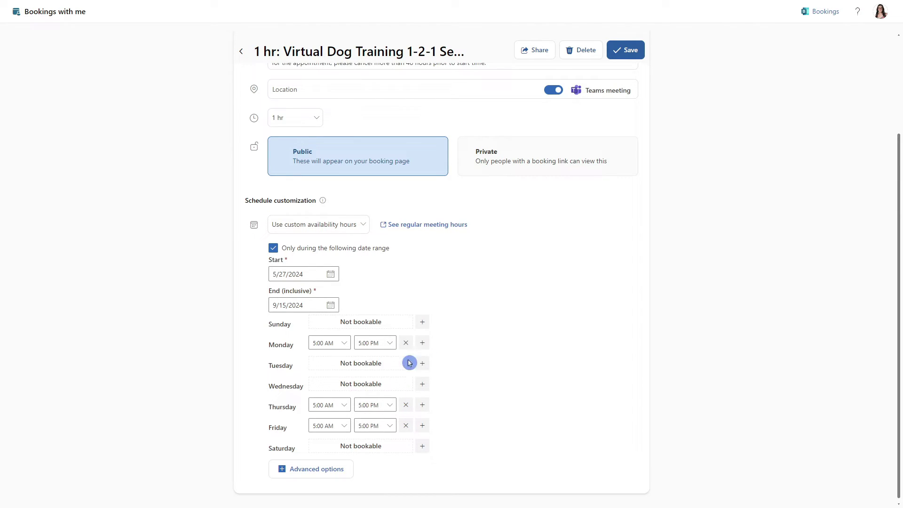
pyautogui.click(346, 345)
pyautogui.click(347, 344)
pyautogui.click(346, 407)
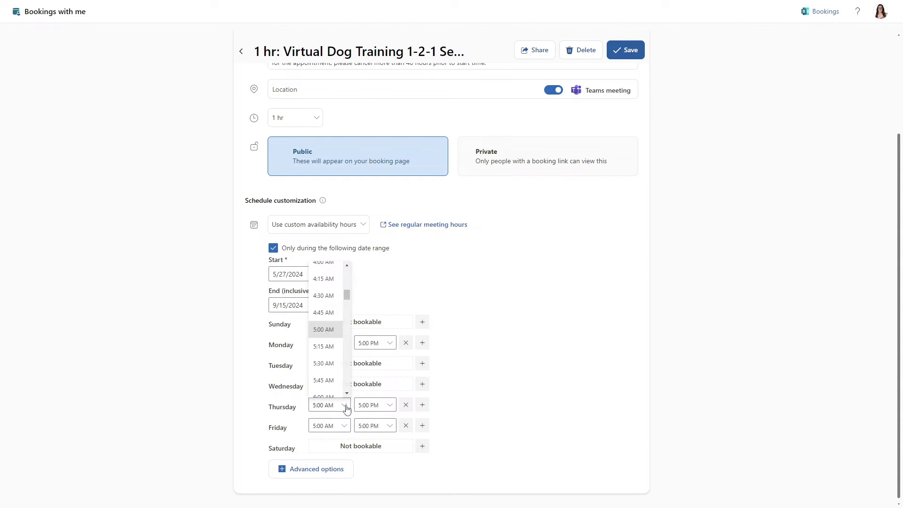
pyautogui.scroll(-5, 334, 357)
pyautogui.click(460, 430)
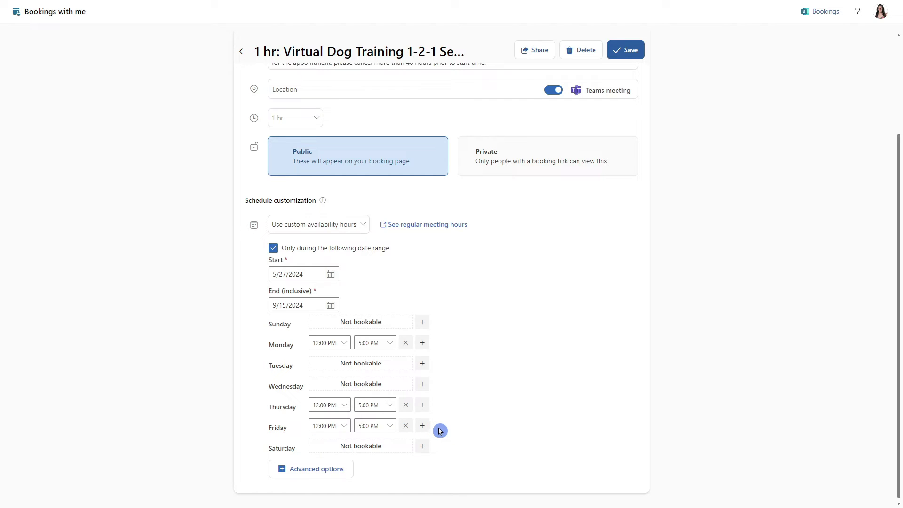
pyautogui.click(423, 428)
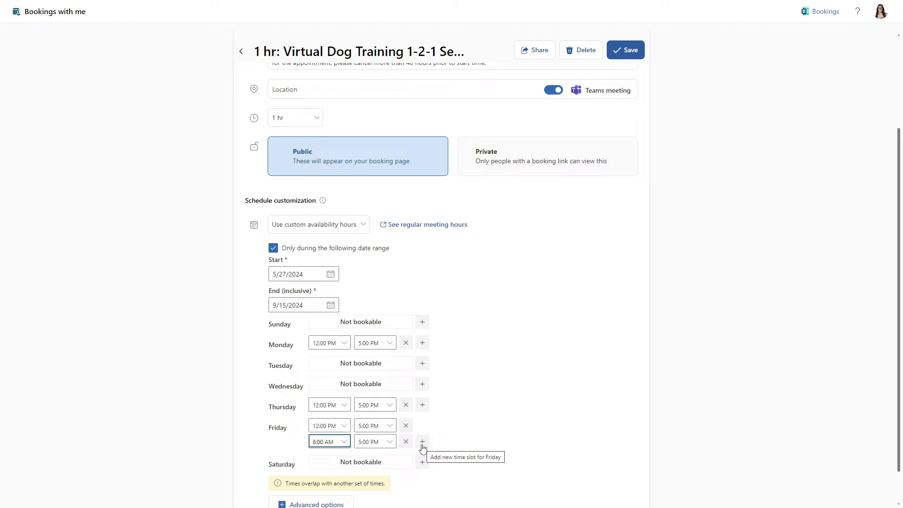
pyautogui.click(406, 443)
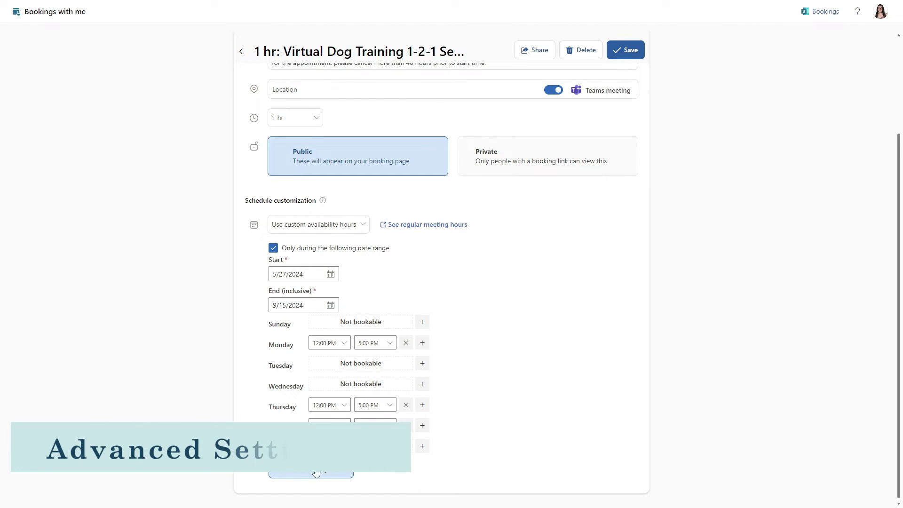
# In the advanced scheduling options, set buffer time before meeting to 15 mins and after to 5 mins
pyautogui.click(348, 475)
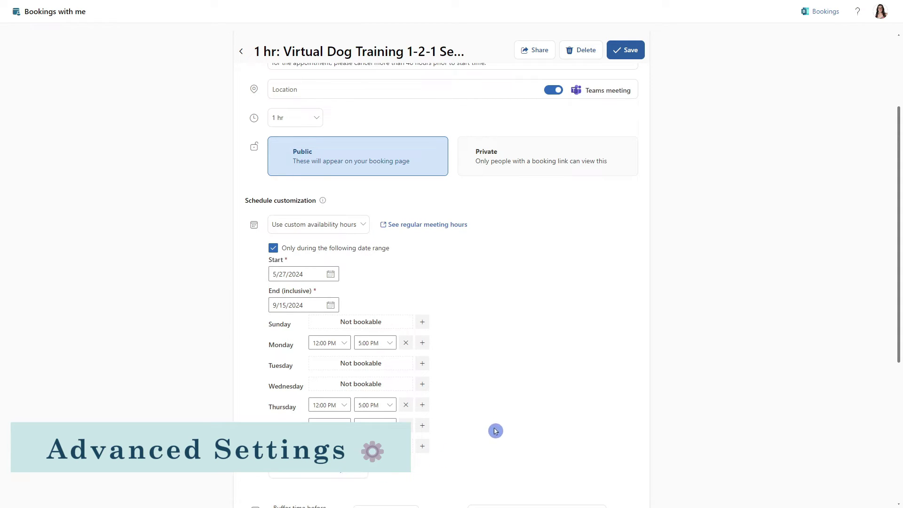
pyautogui.scroll(-5, 501, 414)
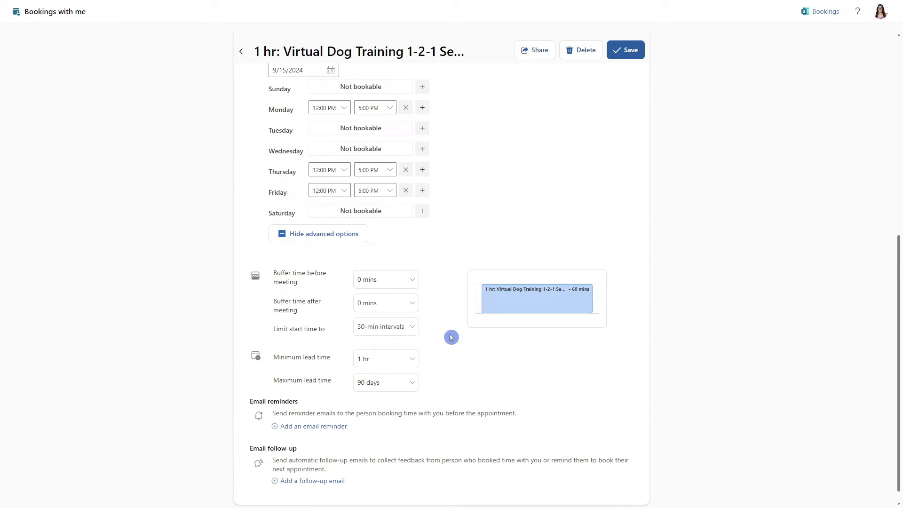
pyautogui.click(415, 282)
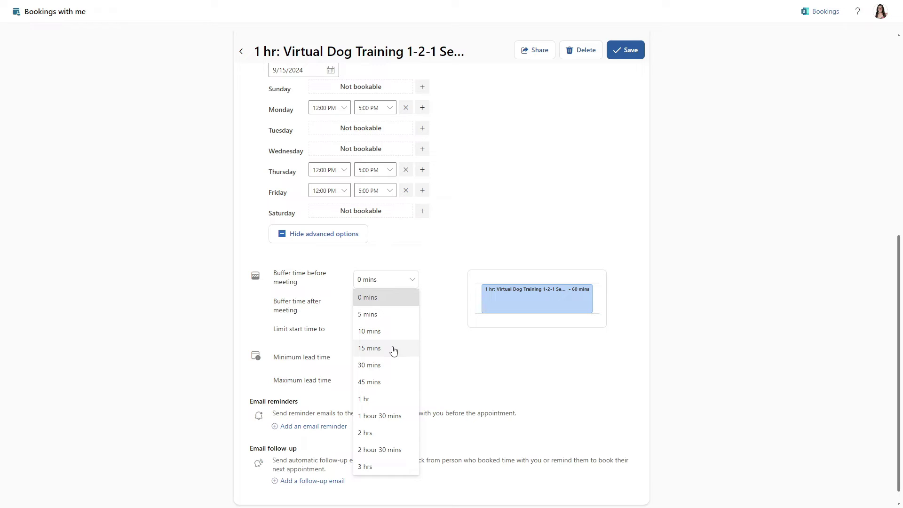
pyautogui.click(394, 352)
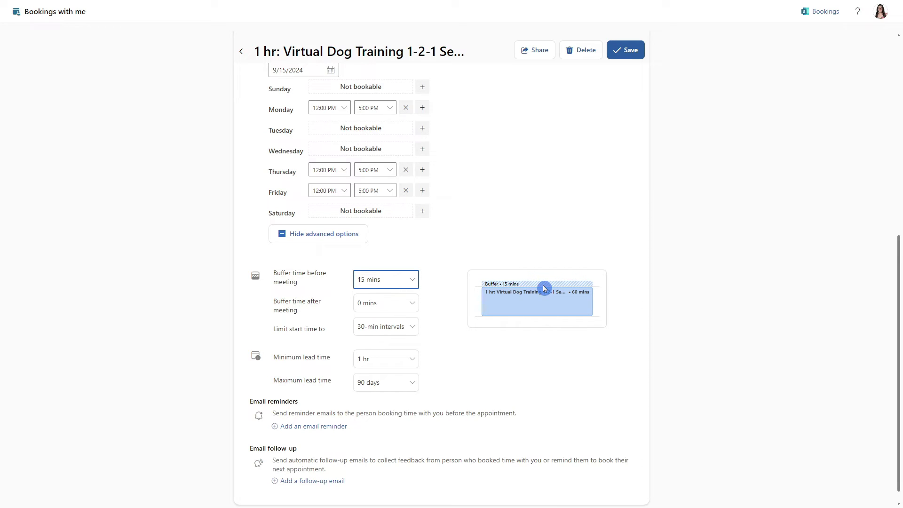
pyautogui.click(408, 308)
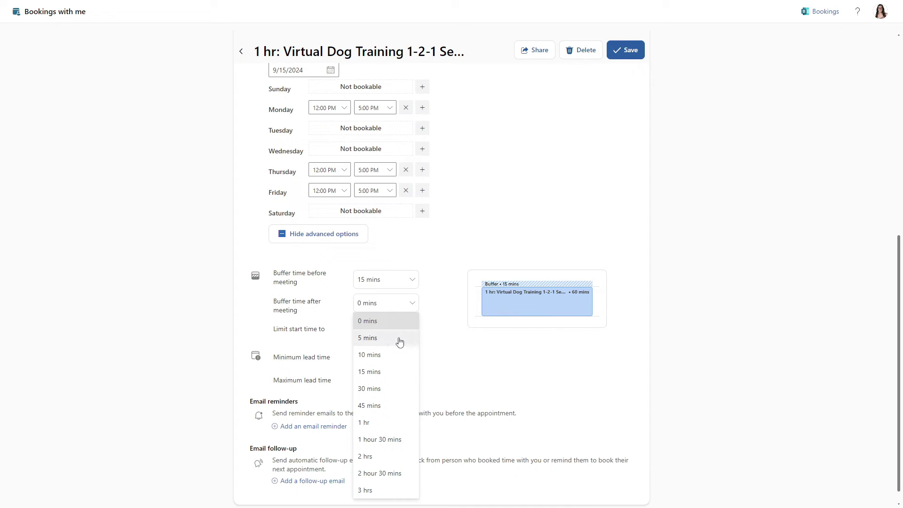
pyautogui.click(399, 338)
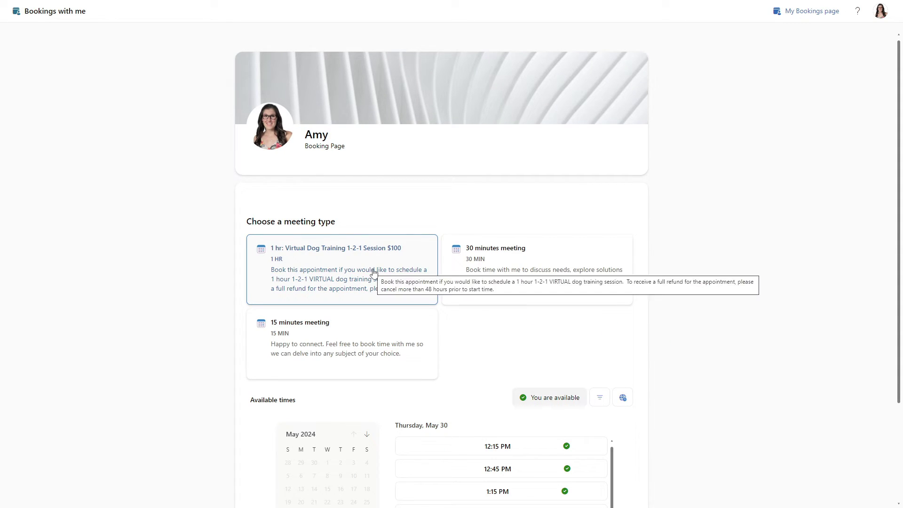
# Change 'Limit start time to' from 30-min to 1-hr intervals
pyautogui.scroll(-3, 563, 328)
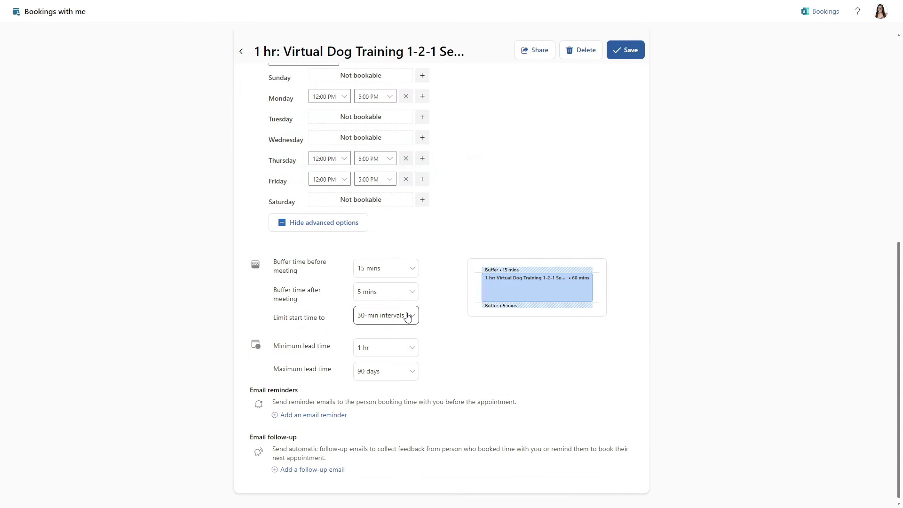
pyautogui.click(407, 317)
pyautogui.click(392, 415)
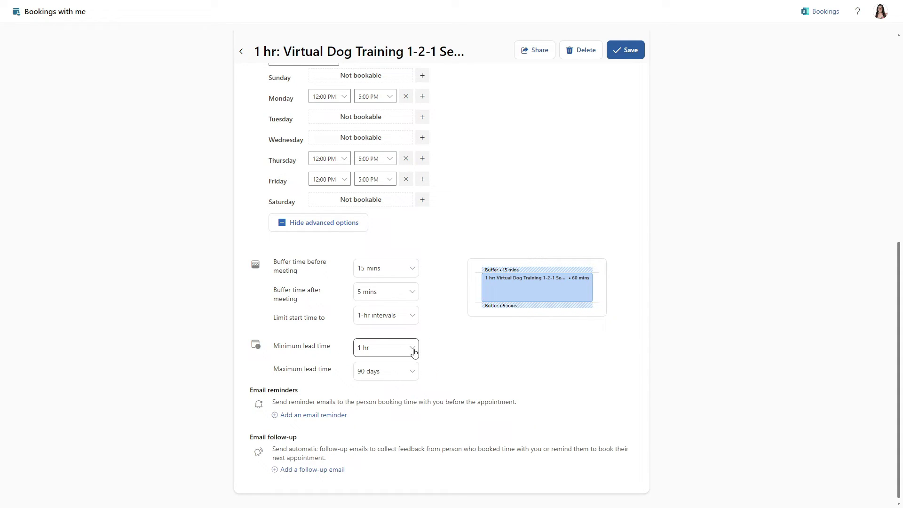
# Set the minimum lead time to 1 day and the maximum lead time to 30 days
pyautogui.click(413, 349)
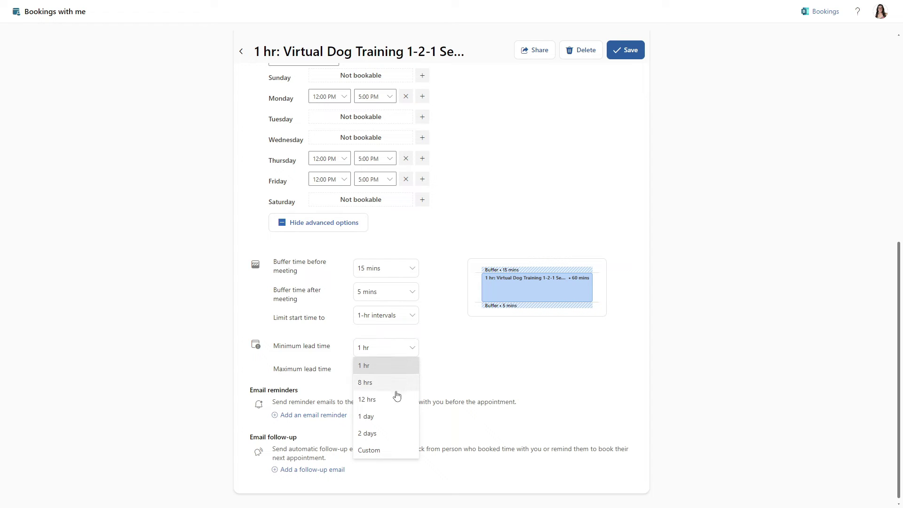
pyautogui.click(393, 418)
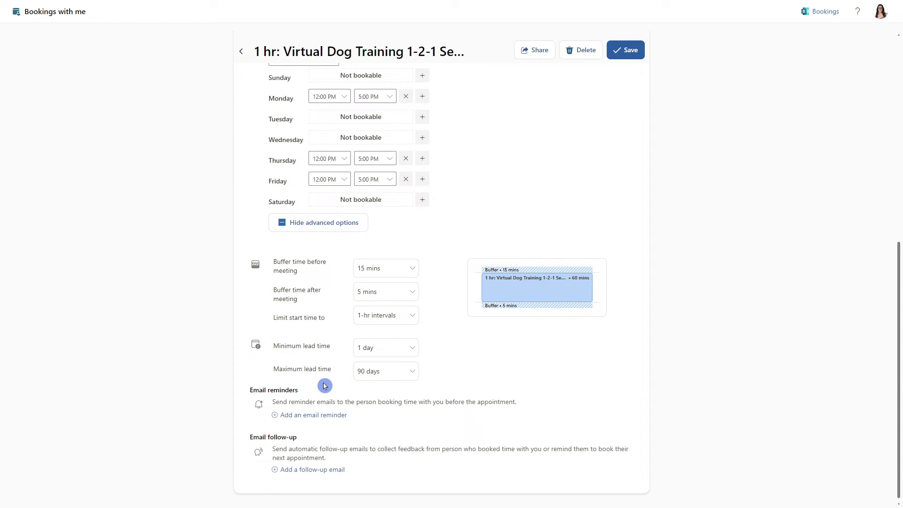
pyautogui.click(414, 374)
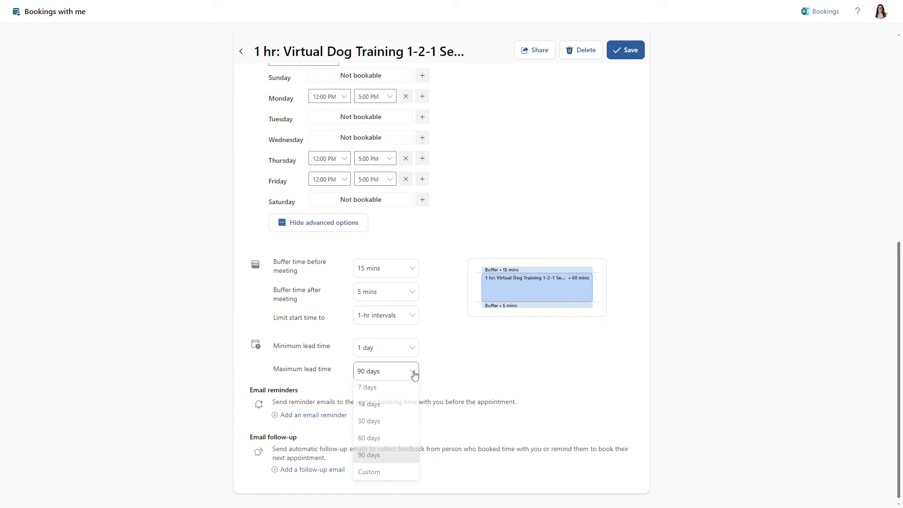
pyautogui.click(396, 424)
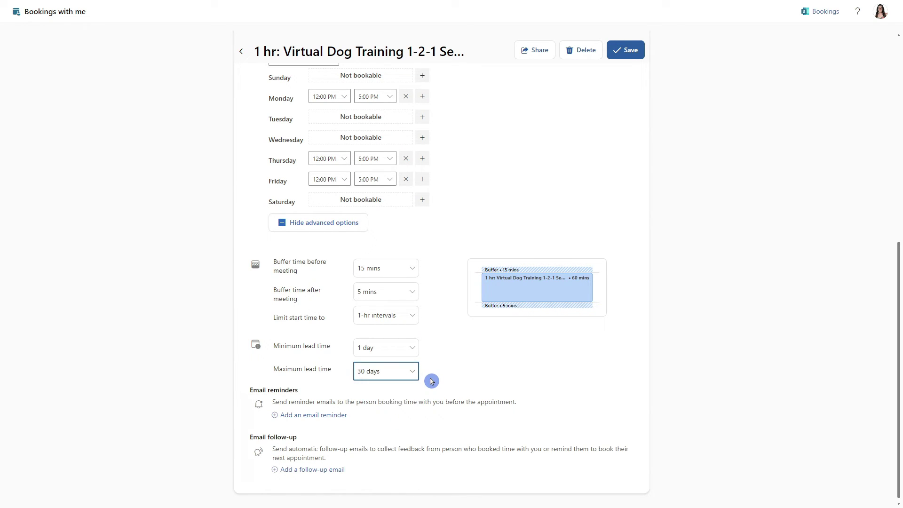
pyautogui.click(476, 421)
pyautogui.click(291, 400)
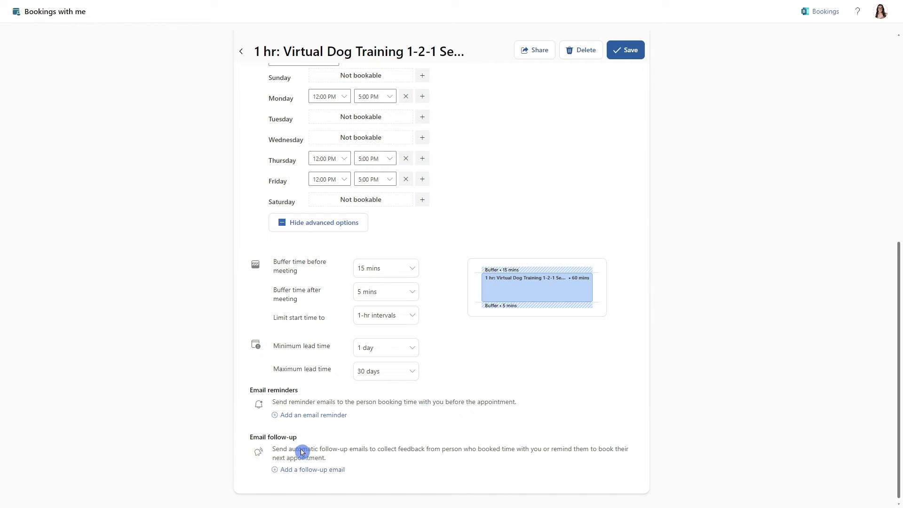
# Add an email reminder timed 2 hours before, paste a thumbs-up message, and save it
pyautogui.click(342, 417)
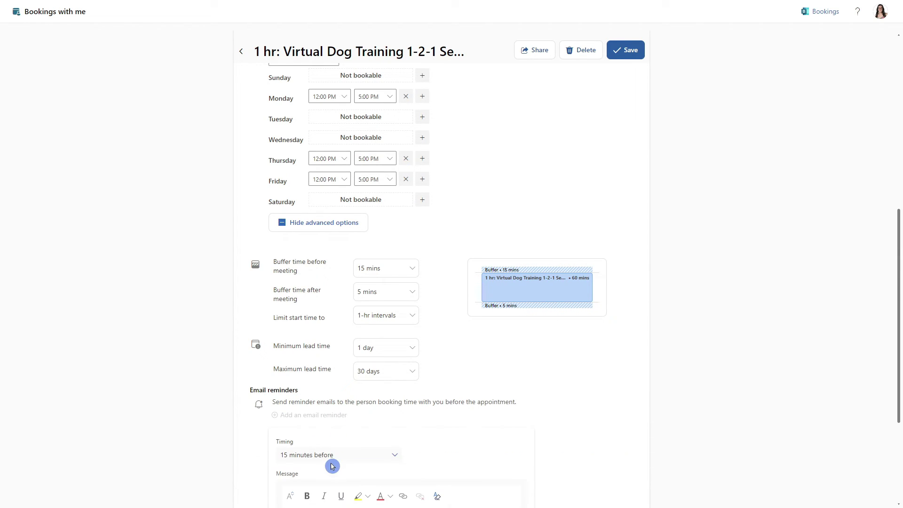
pyautogui.scroll(-3, 526, 425)
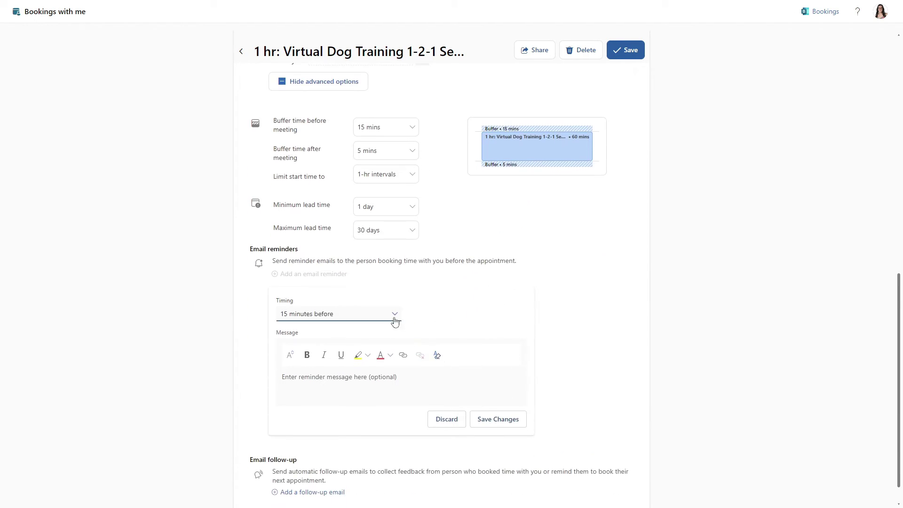
pyautogui.click(395, 320)
pyautogui.click(346, 379)
pyautogui.click(417, 385)
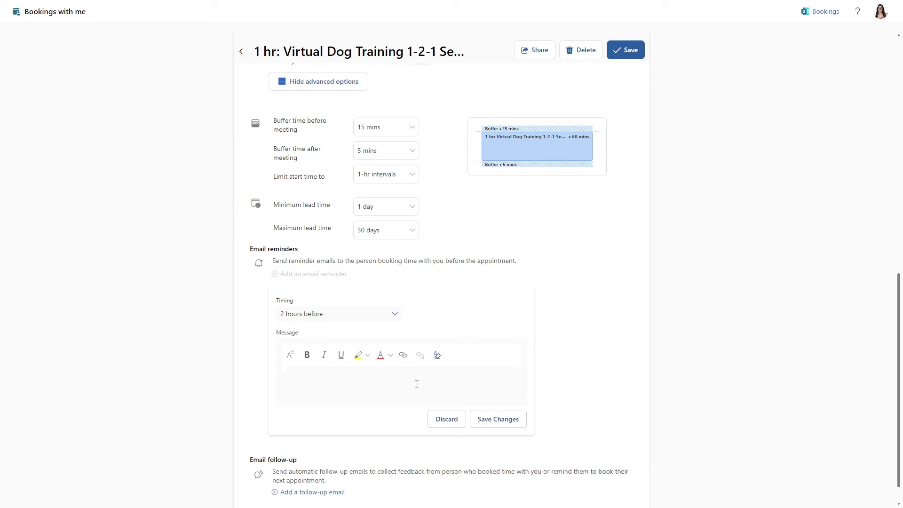
pyautogui.write('Thumbs up 👍 Subscribe 💙')
pyautogui.click(499, 419)
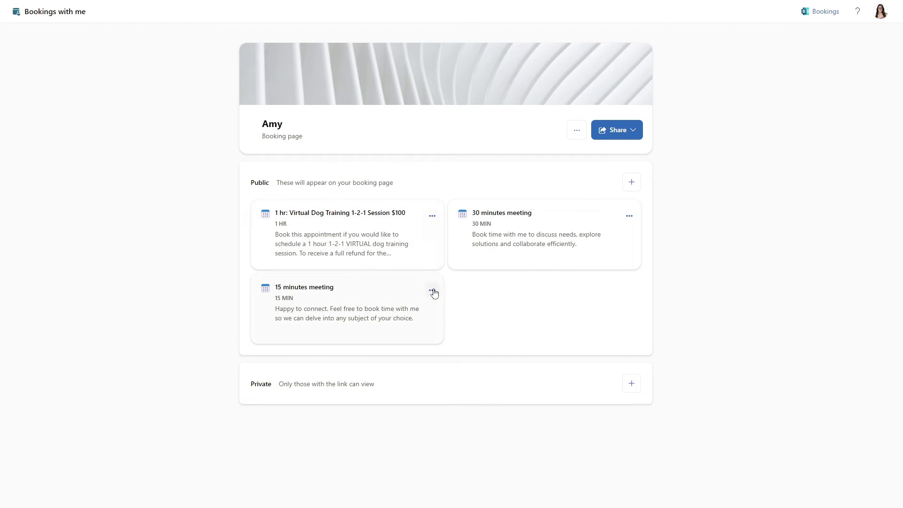
# Delete the 15 minutes and 30 minutes meeting cards, confirming each deletion with OK
pyautogui.click(432, 290)
pyautogui.click(457, 374)
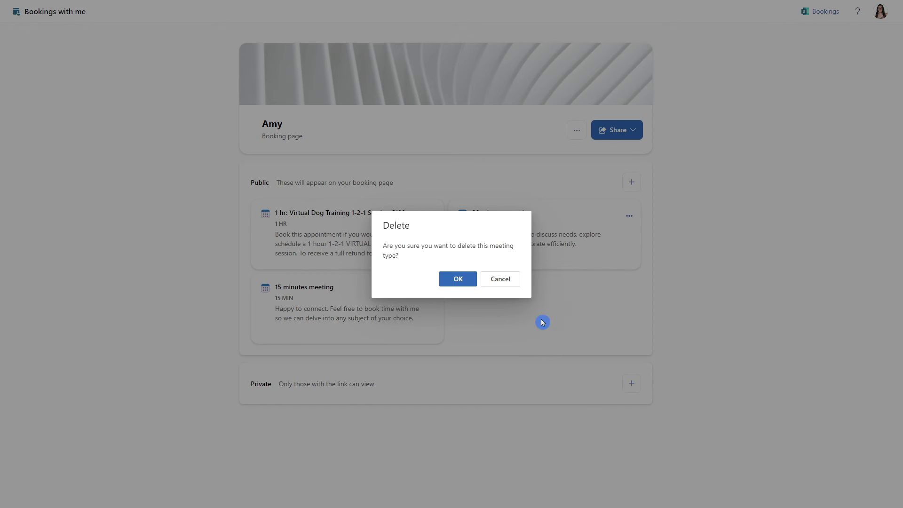
pyautogui.click(471, 280)
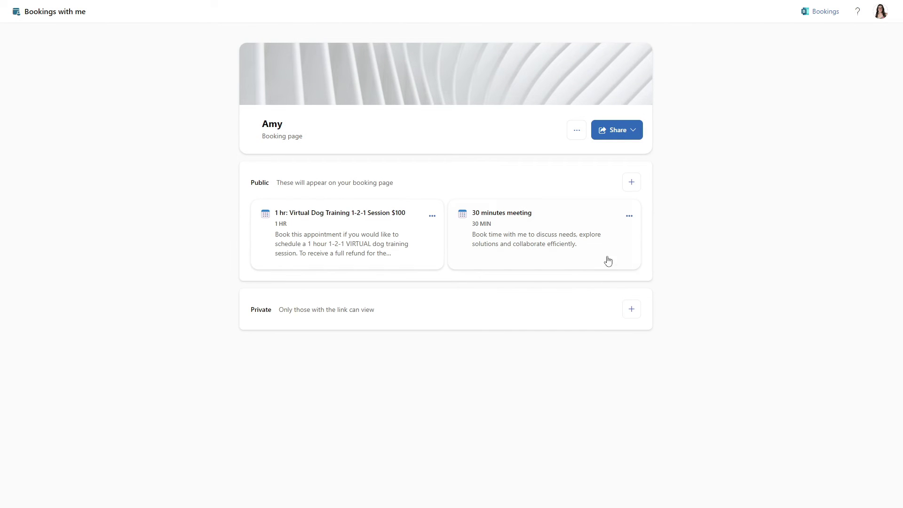
pyautogui.click(630, 217)
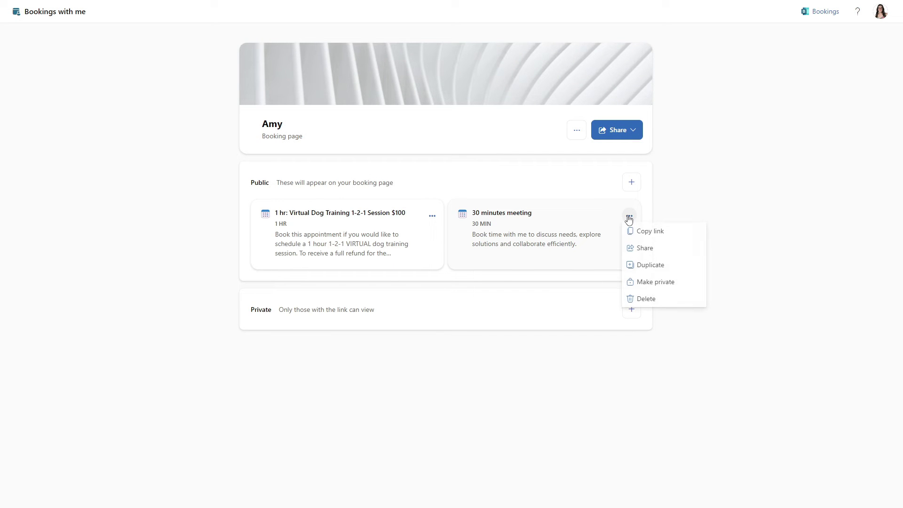
pyautogui.click(648, 299)
pyautogui.click(468, 278)
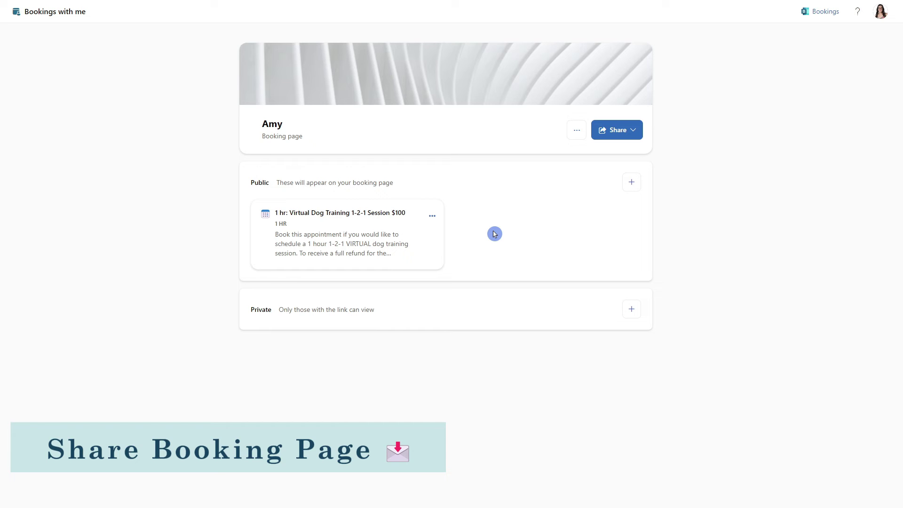
pyautogui.click(635, 135)
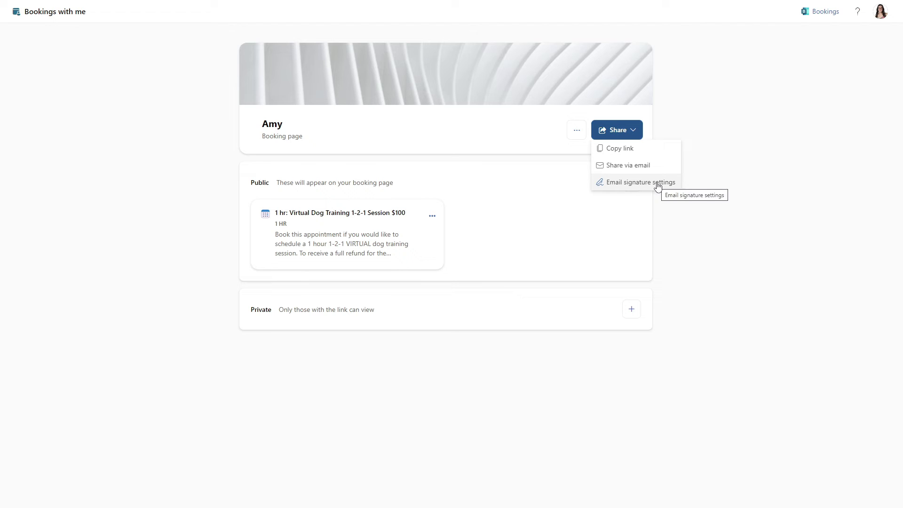
pyautogui.click(641, 182)
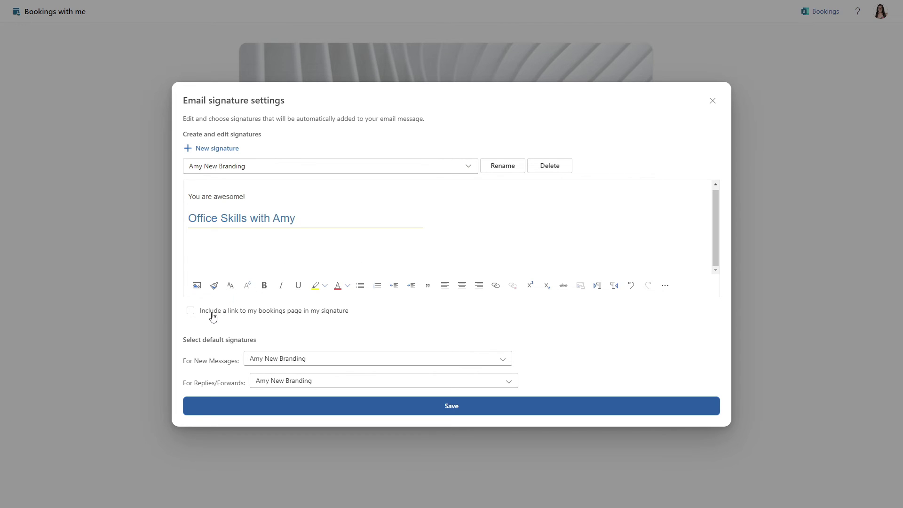
pyautogui.click(196, 323)
pyautogui.click(190, 311)
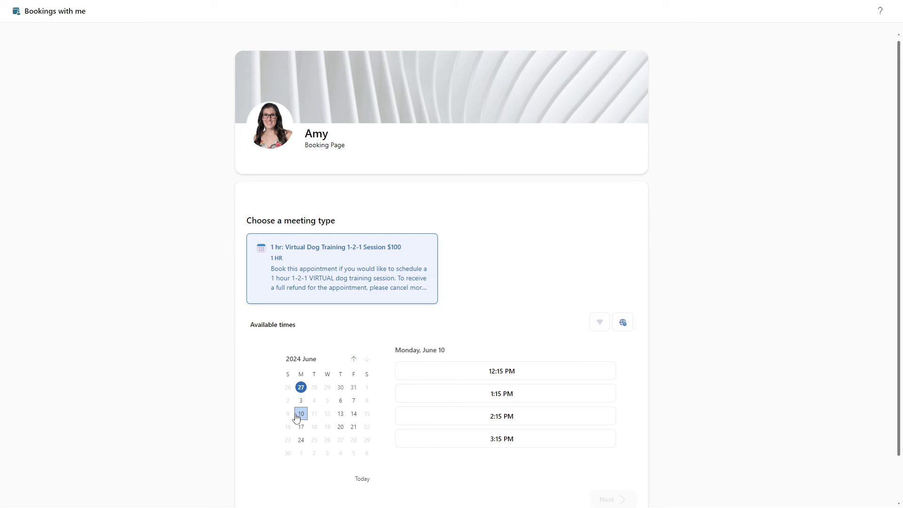
# Choose Friday, June 14 in the calendar and pick the 1:15 PM slot
pyautogui.click(354, 414)
pyautogui.scroll(-1, 360, 417)
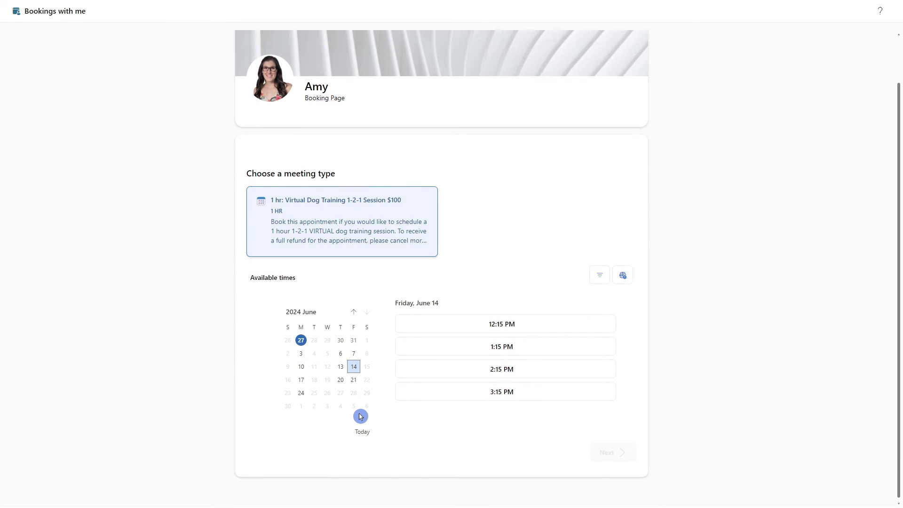
pyautogui.click(548, 347)
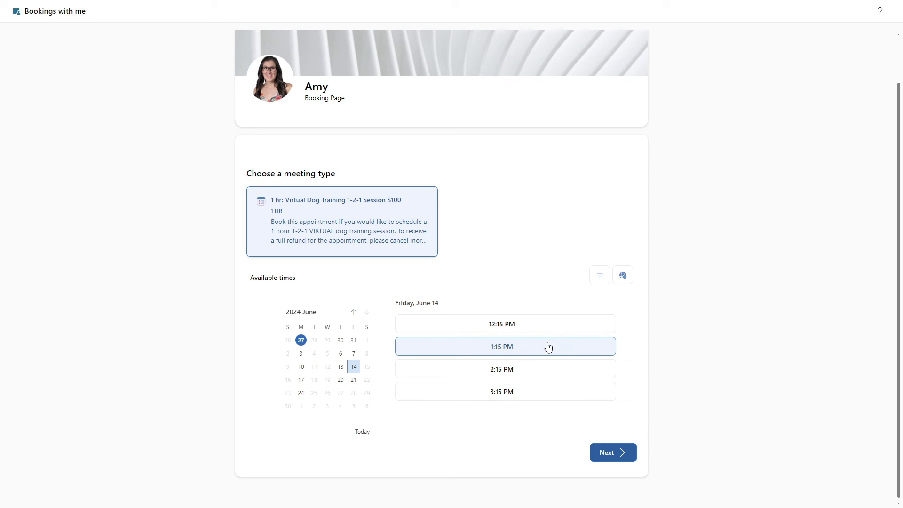
# Continue to the booking form, enter the booker's e-mail address, and paste a thumbs-up note
pyautogui.click(621, 454)
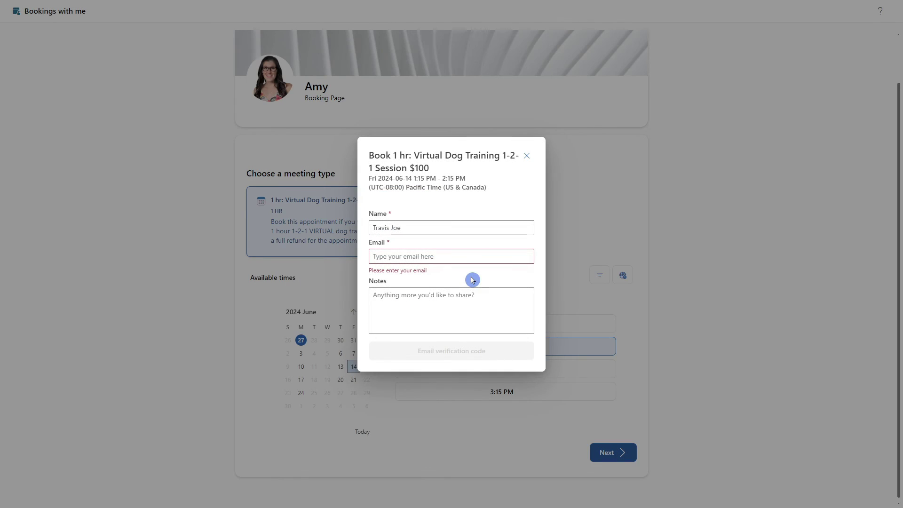
pyautogui.click(428, 256)
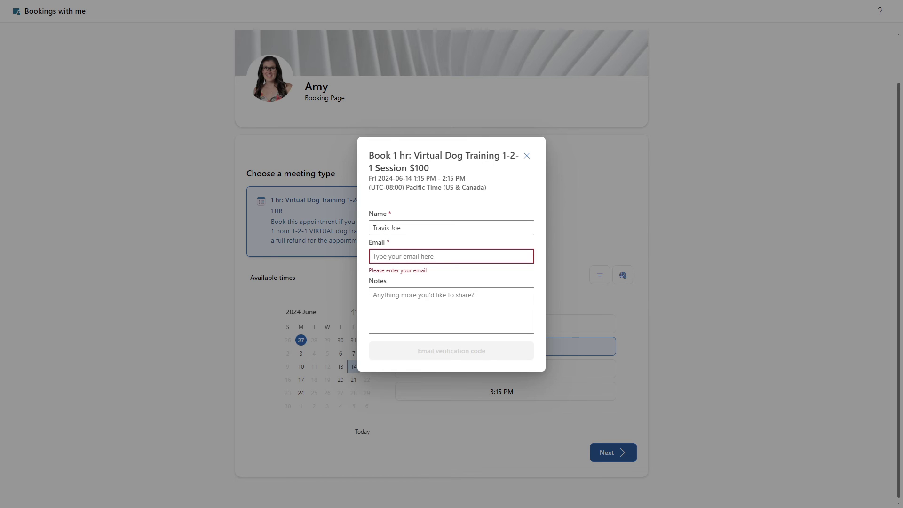
pyautogui.click(421, 297)
pyautogui.click(513, 280)
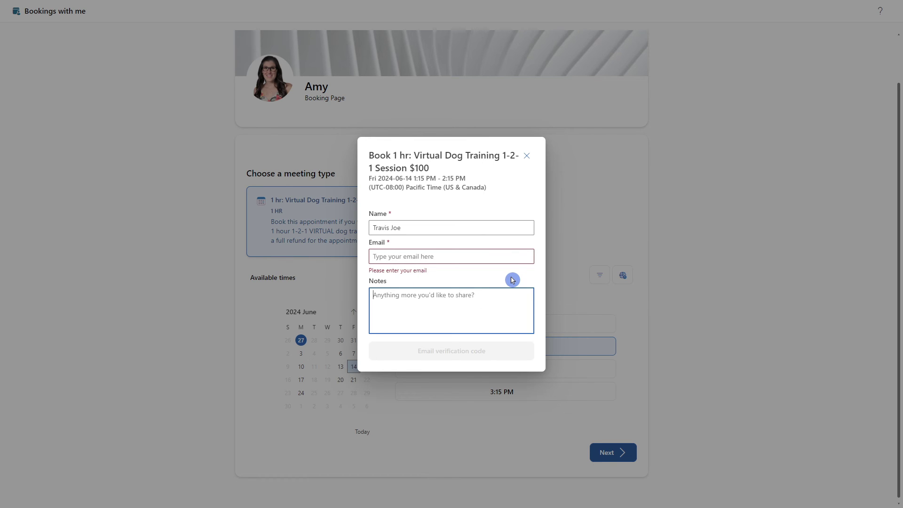
pyautogui.write('Thumbs Up 👍🏼')
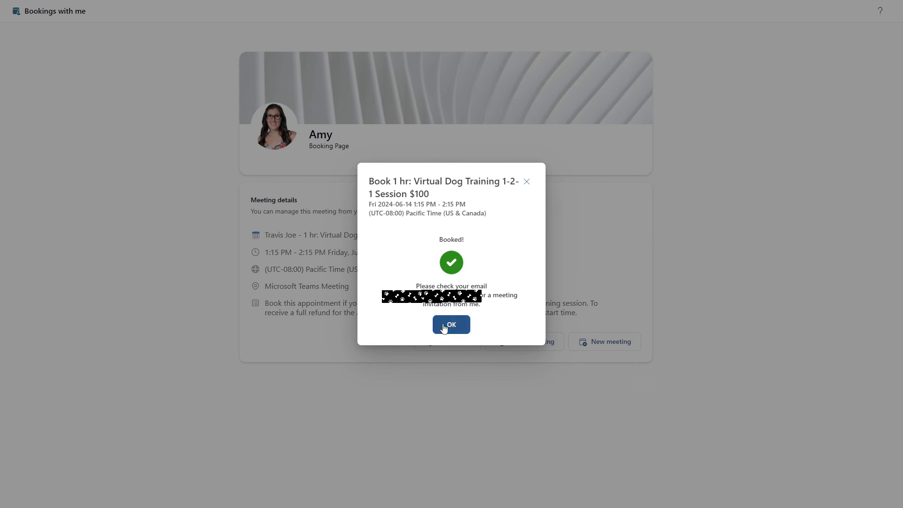
# Dismiss the Booked confirmation dialog with OK
pyautogui.click(450, 328)
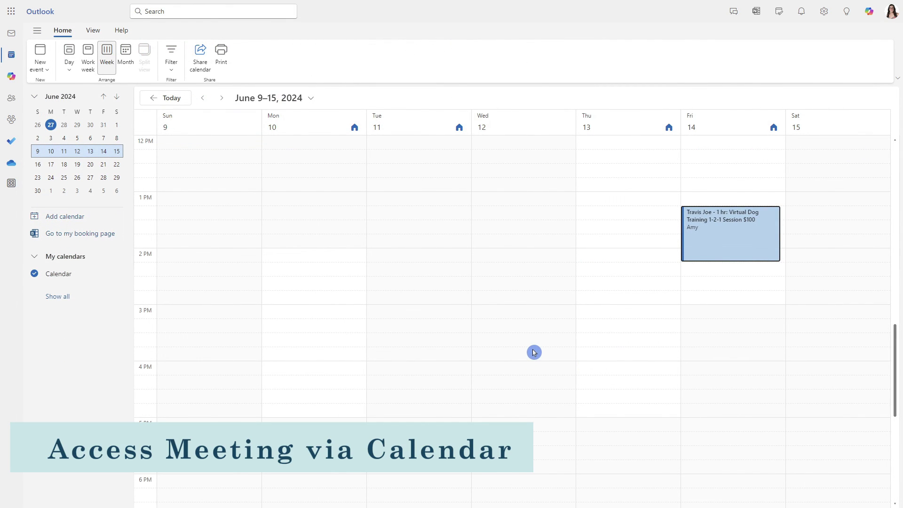
# Open the Friday 1:15 PM Virtual Dog Training event to view its meeting details
pyautogui.click(723, 238)
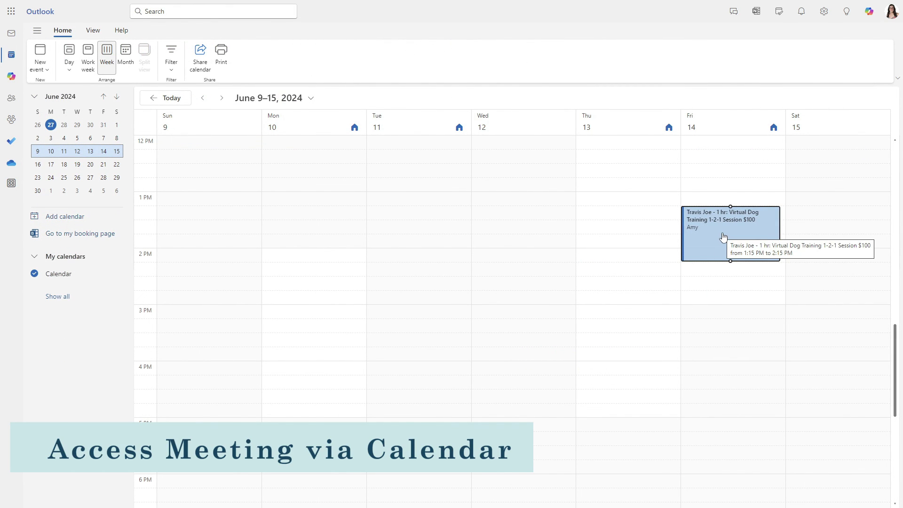
pyautogui.doubleClick(723, 237)
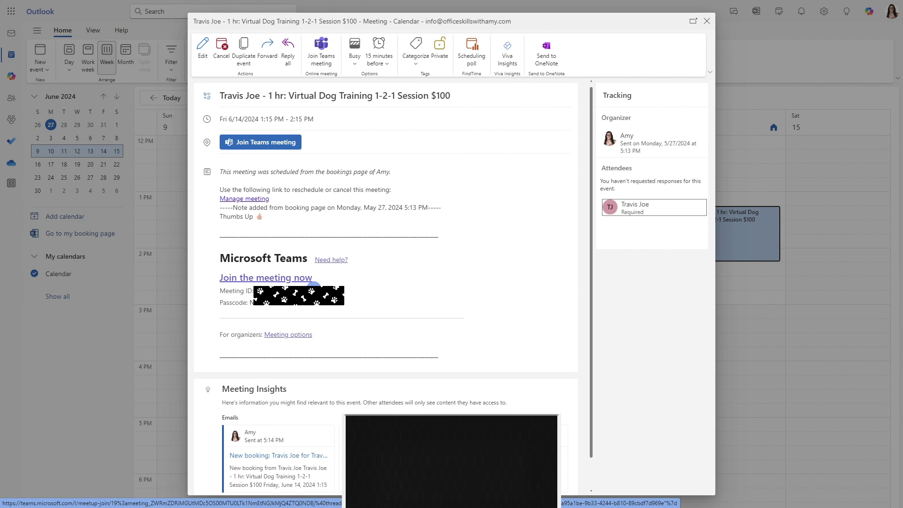
pyautogui.click(428, 336)
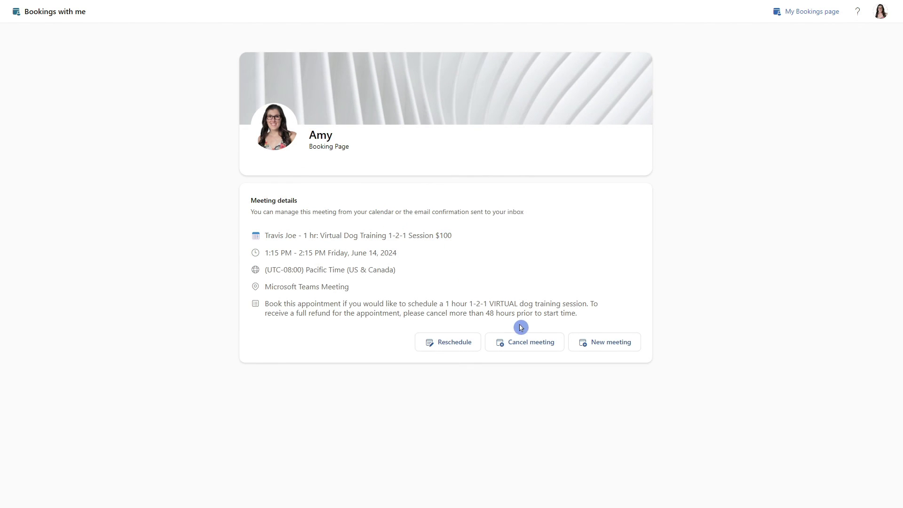
# Cancel the Friday, June 14 Virtual Dog Training booking and acknowledge the cancellation notice
pyautogui.click(528, 342)
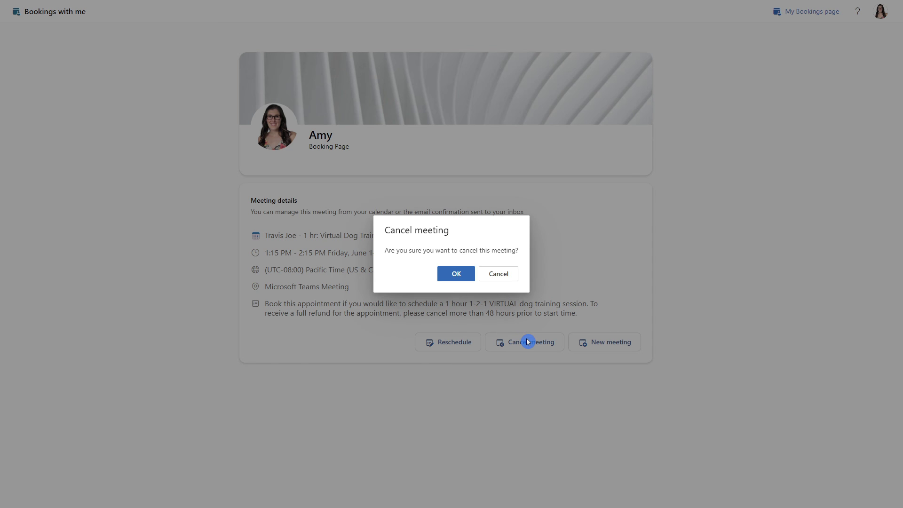
pyautogui.click(456, 273)
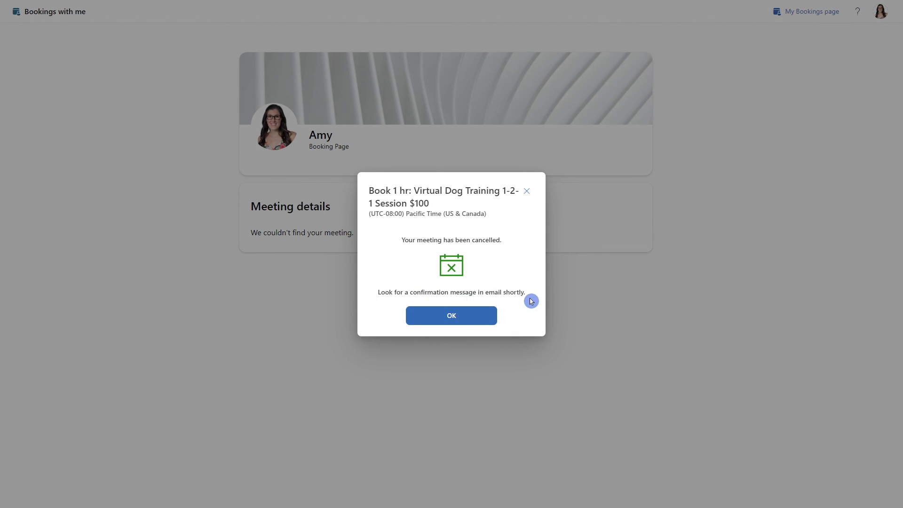
pyautogui.click(473, 322)
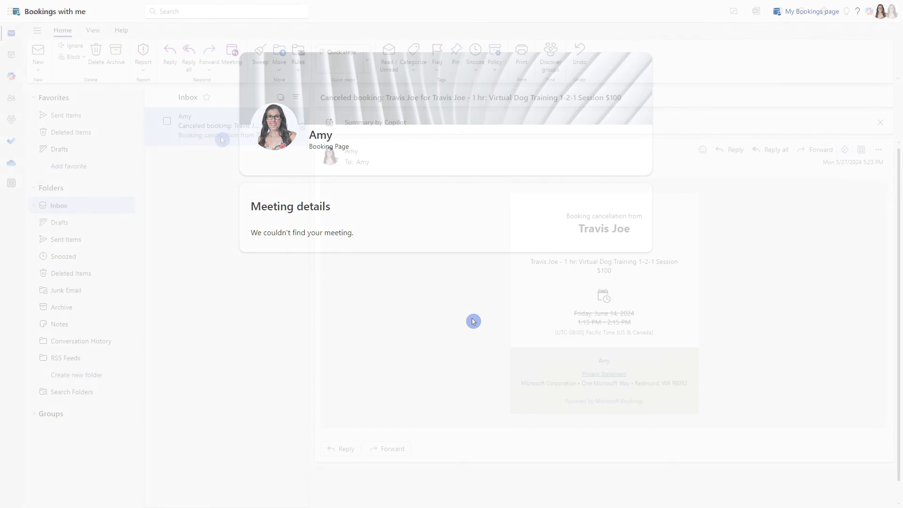
pyautogui.click(225, 140)
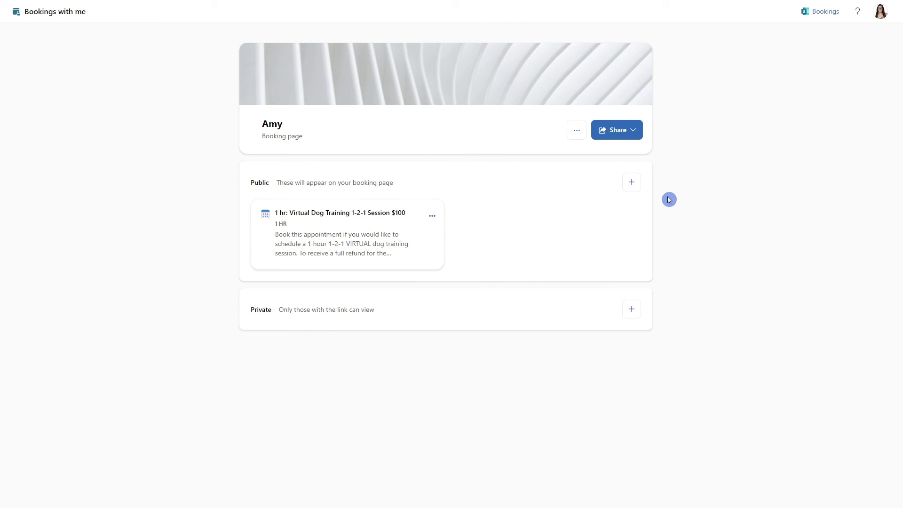
# Change the booking page banner from the white wave design to the desert dunes image
pyautogui.click(577, 130)
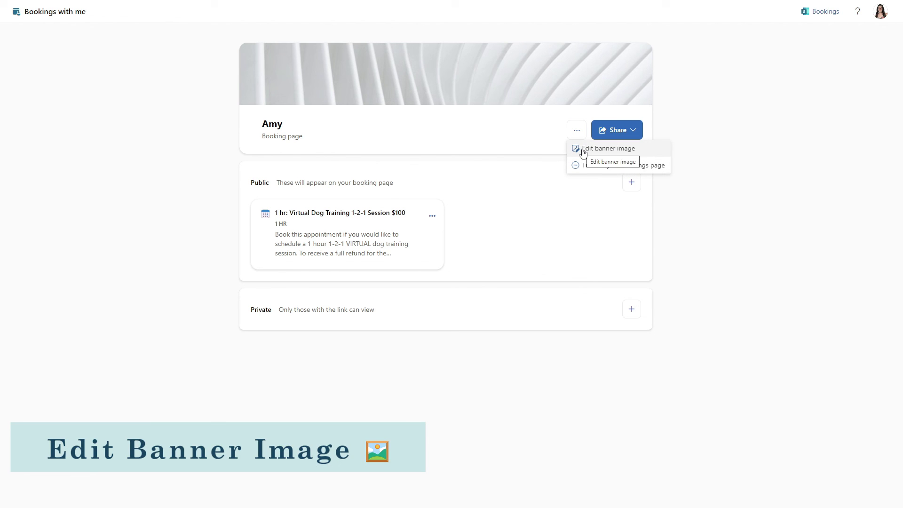
pyautogui.click(583, 150)
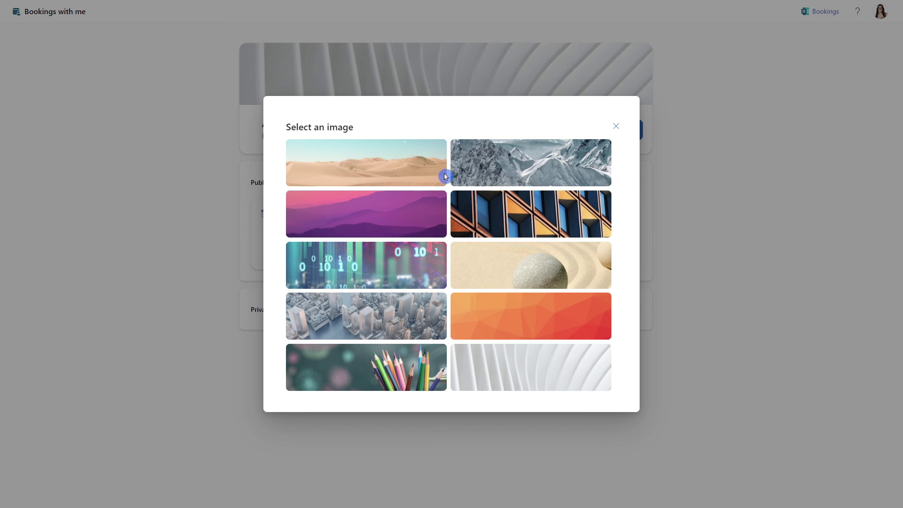
pyautogui.click(432, 162)
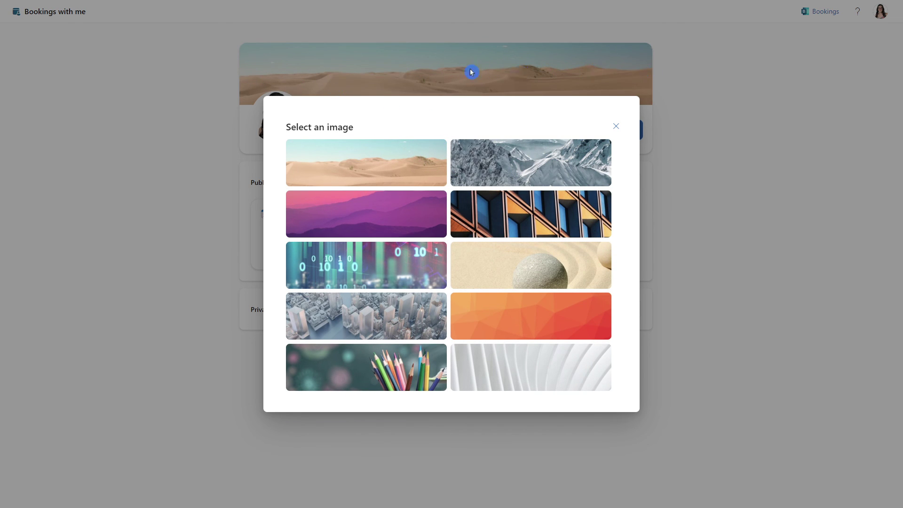
pyautogui.click(617, 126)
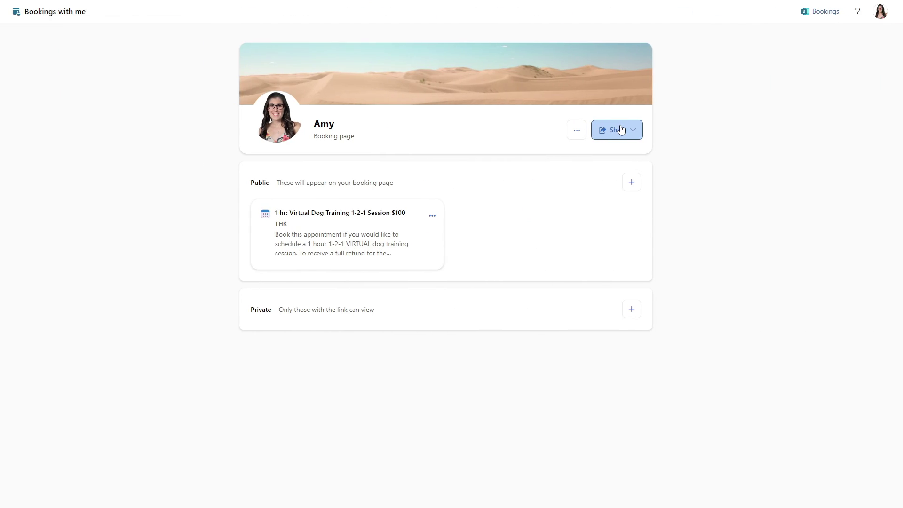
# Show the booking page's more-options menu with the Turn off your bookings page choice
pyautogui.click(573, 135)
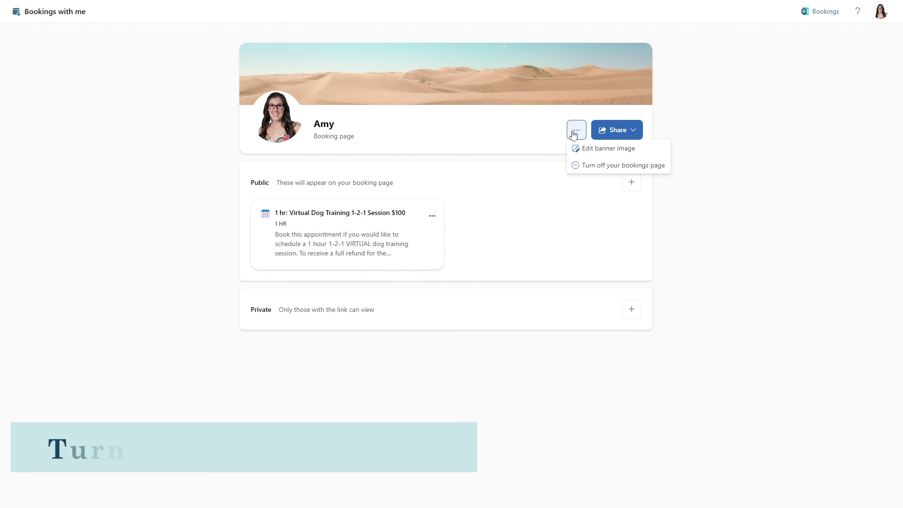